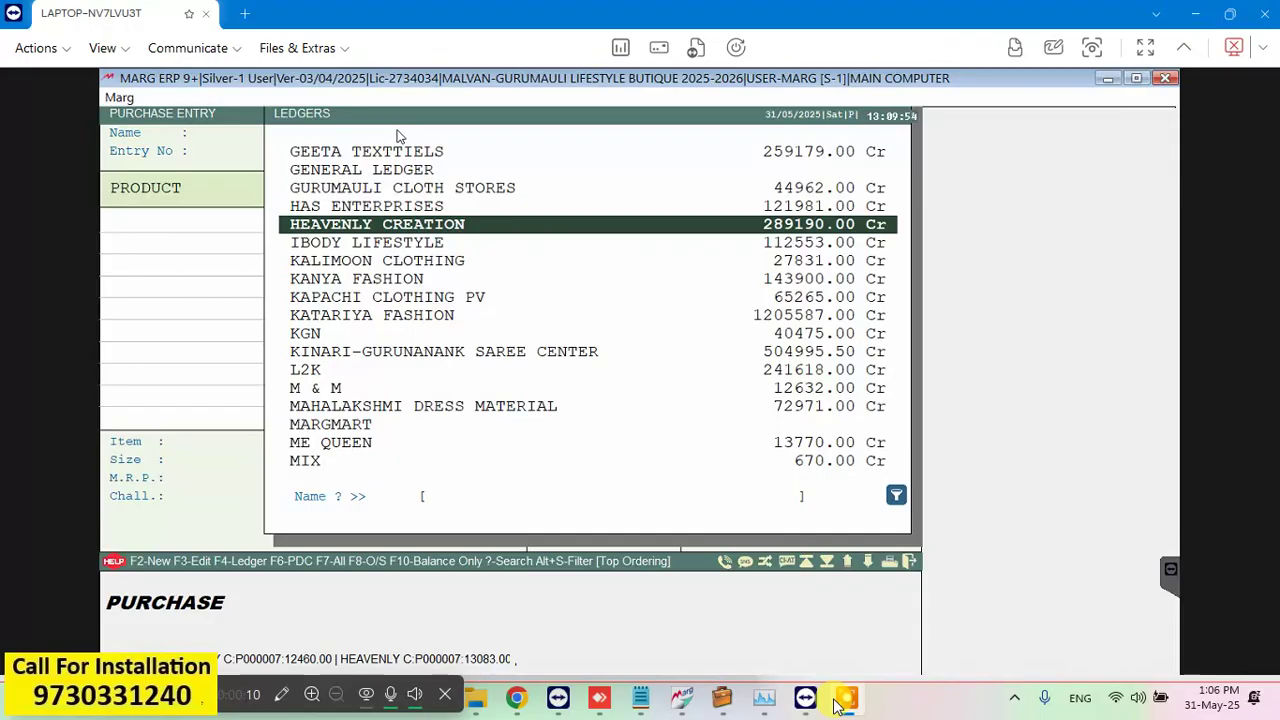
Review the ledger details of the supplier HEAVENLY CREATION, including its central GST heading, and return to the ledger list
key("F3")
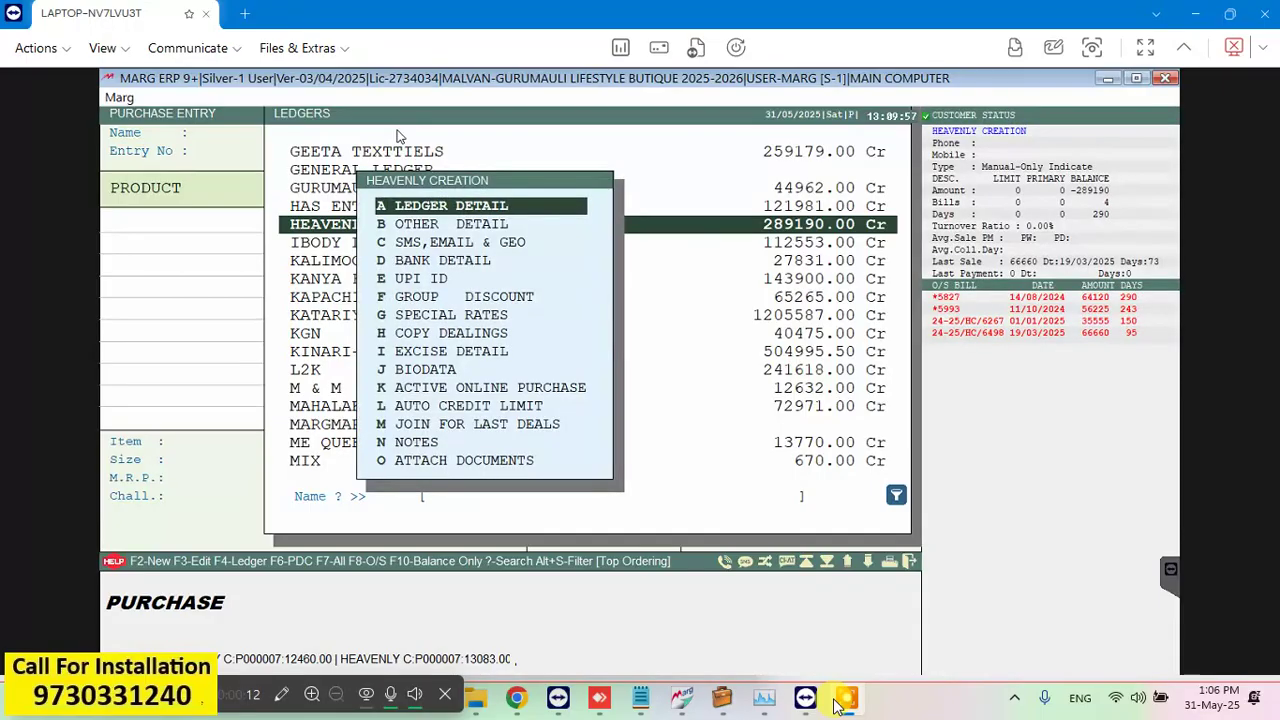
key("Return")
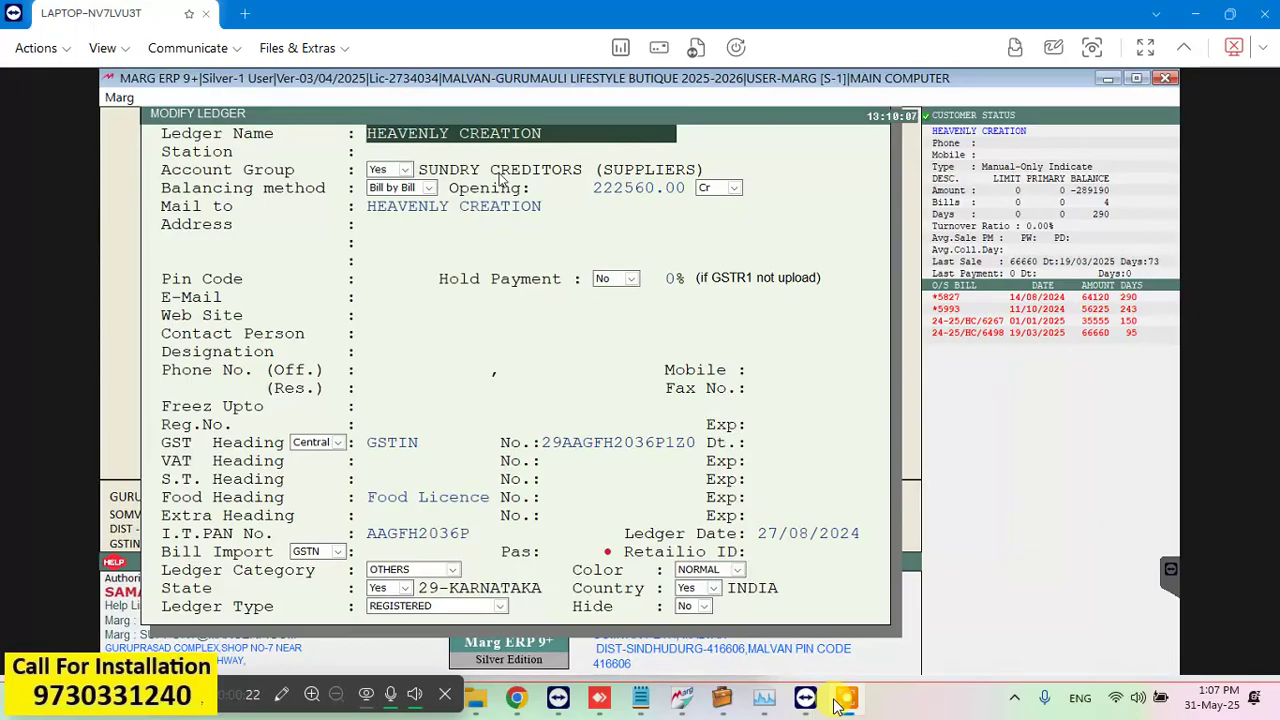
key("Escape")
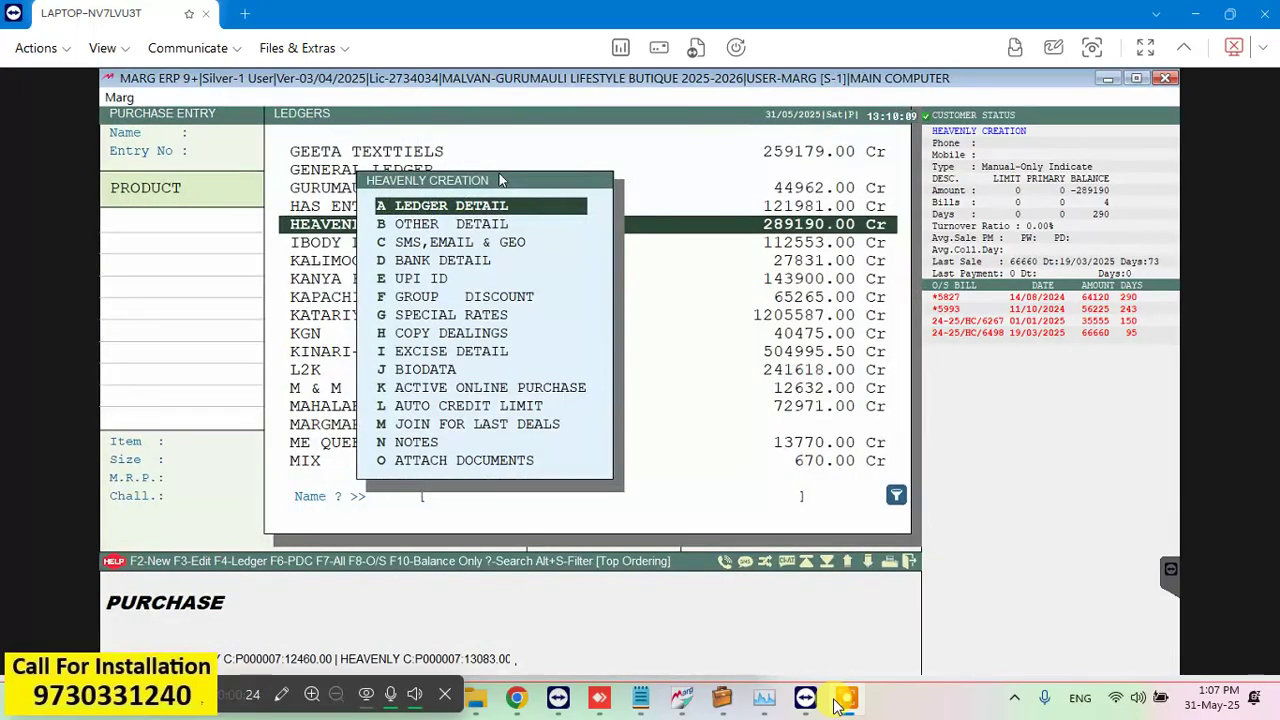
key("Escape")
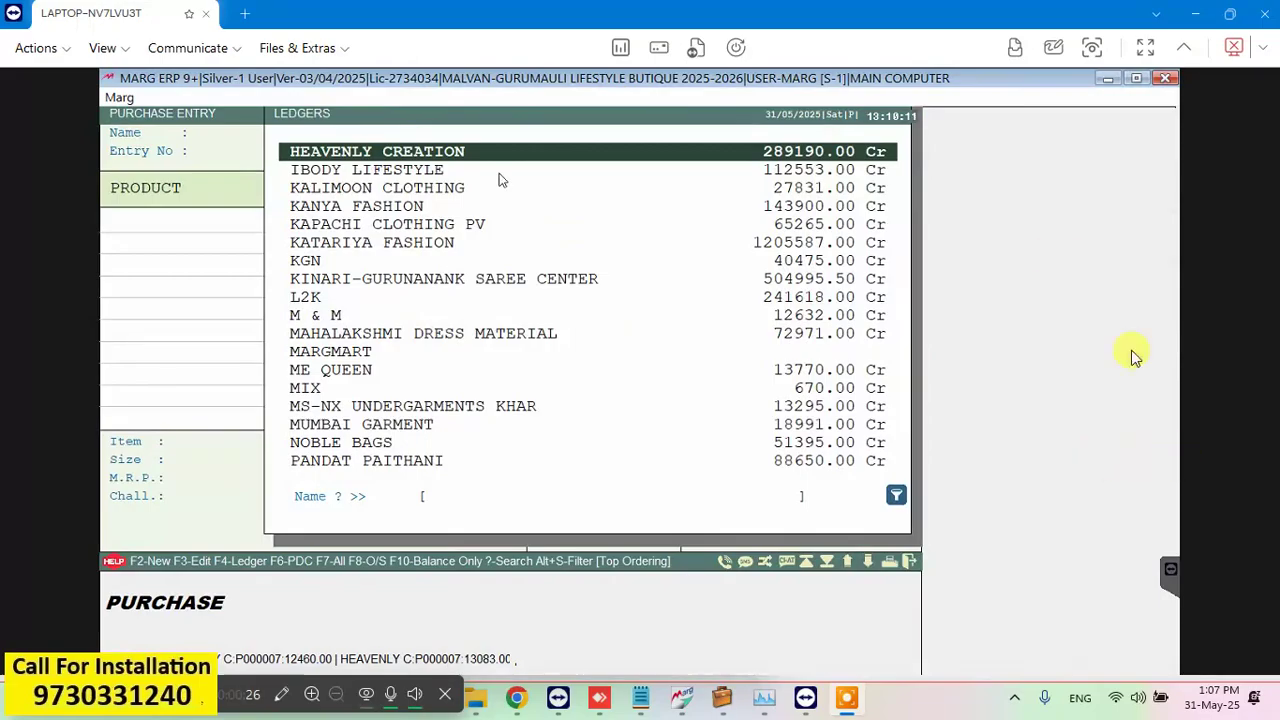
Fill in the purchase header for supplier HEAVENLY CREATION with bill number 7369, bill date 23/05/2025 and type CENTRAL
left_click(572, 170)
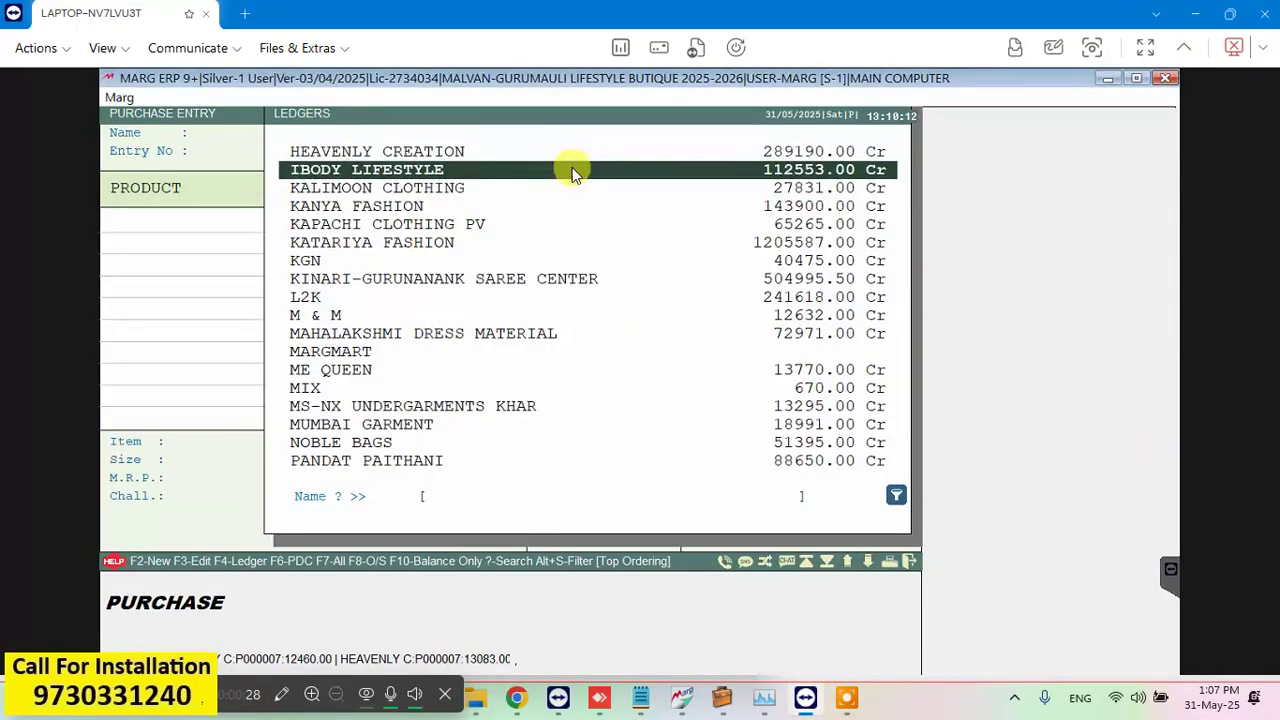
left_click(583, 153)
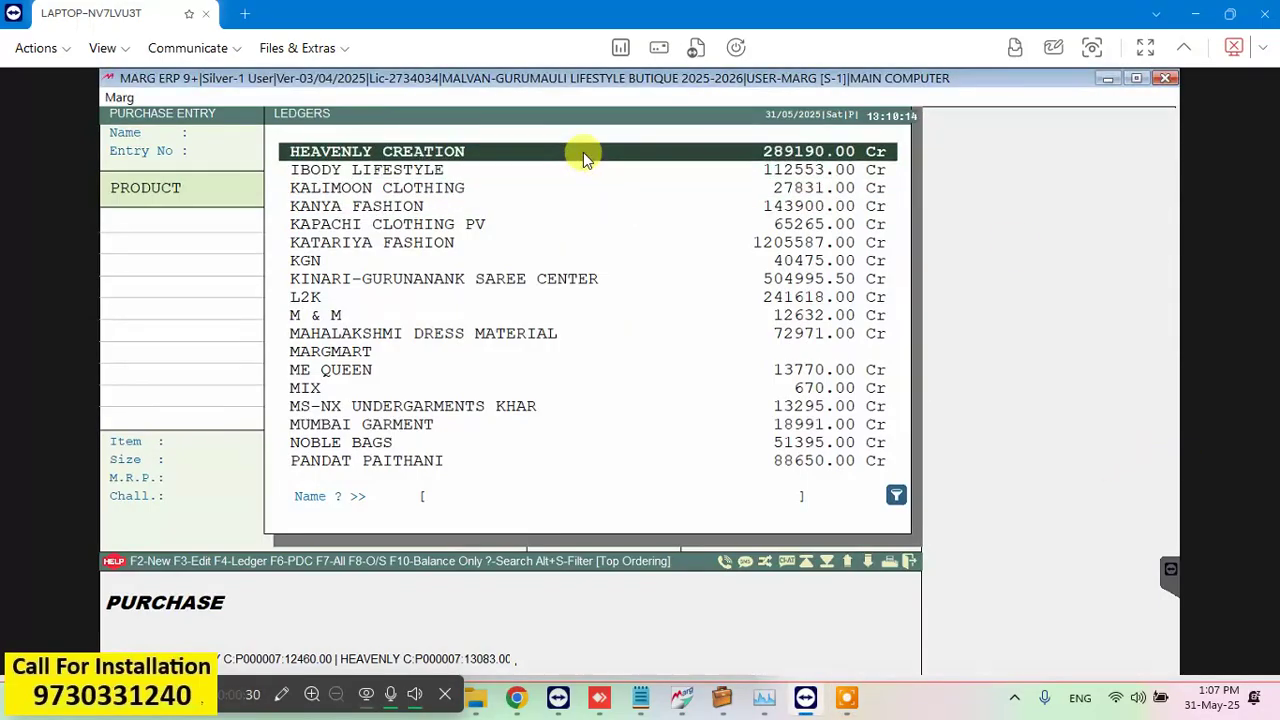
left_click(583, 152)
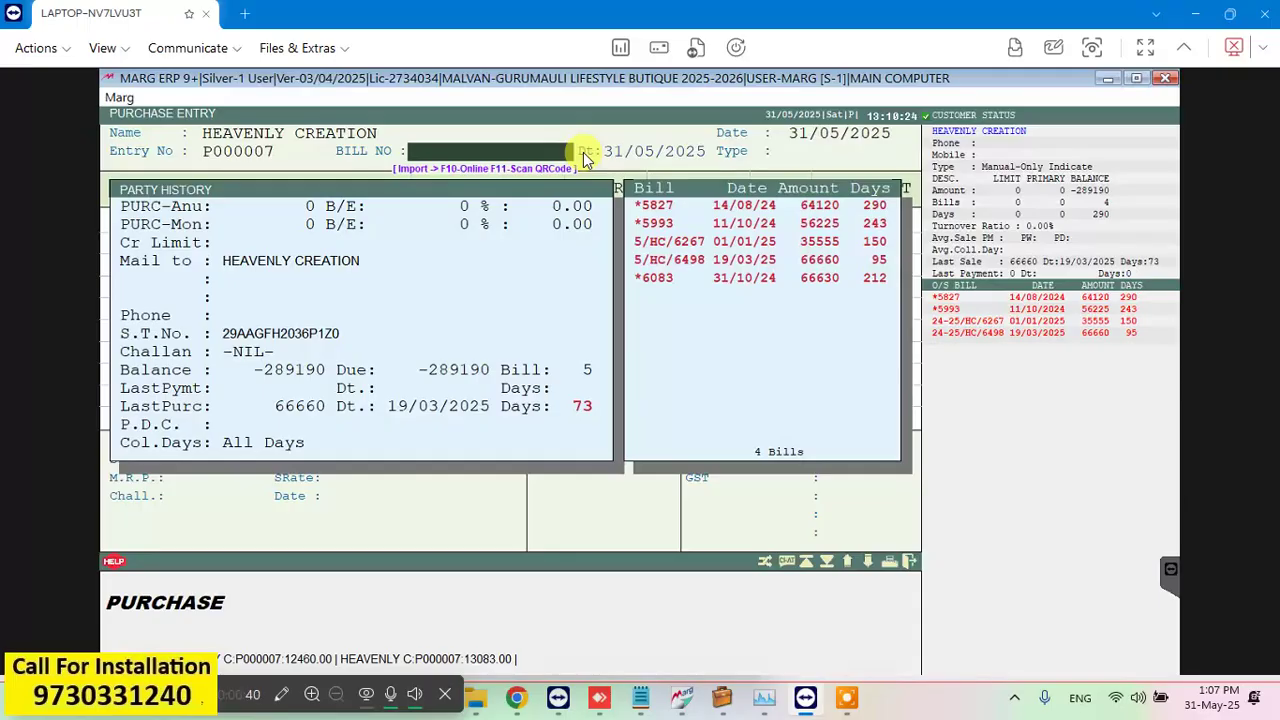
type("7369")
key("Return")
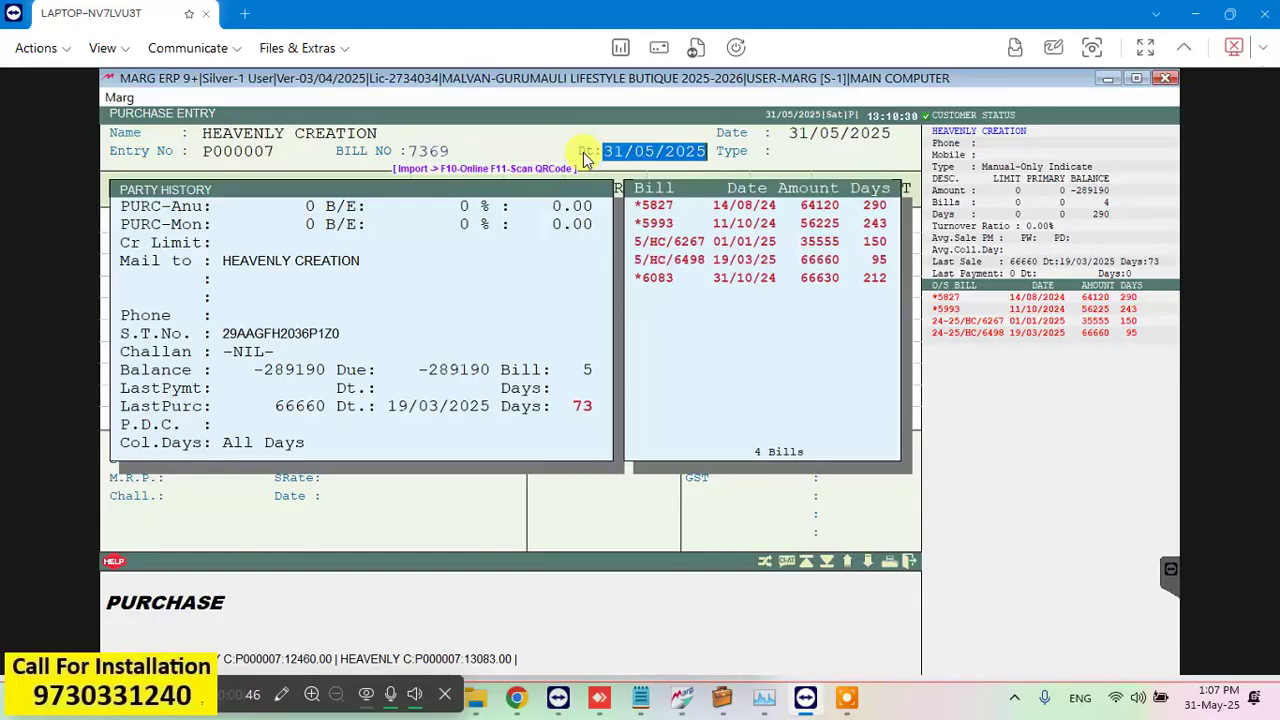
type("23")
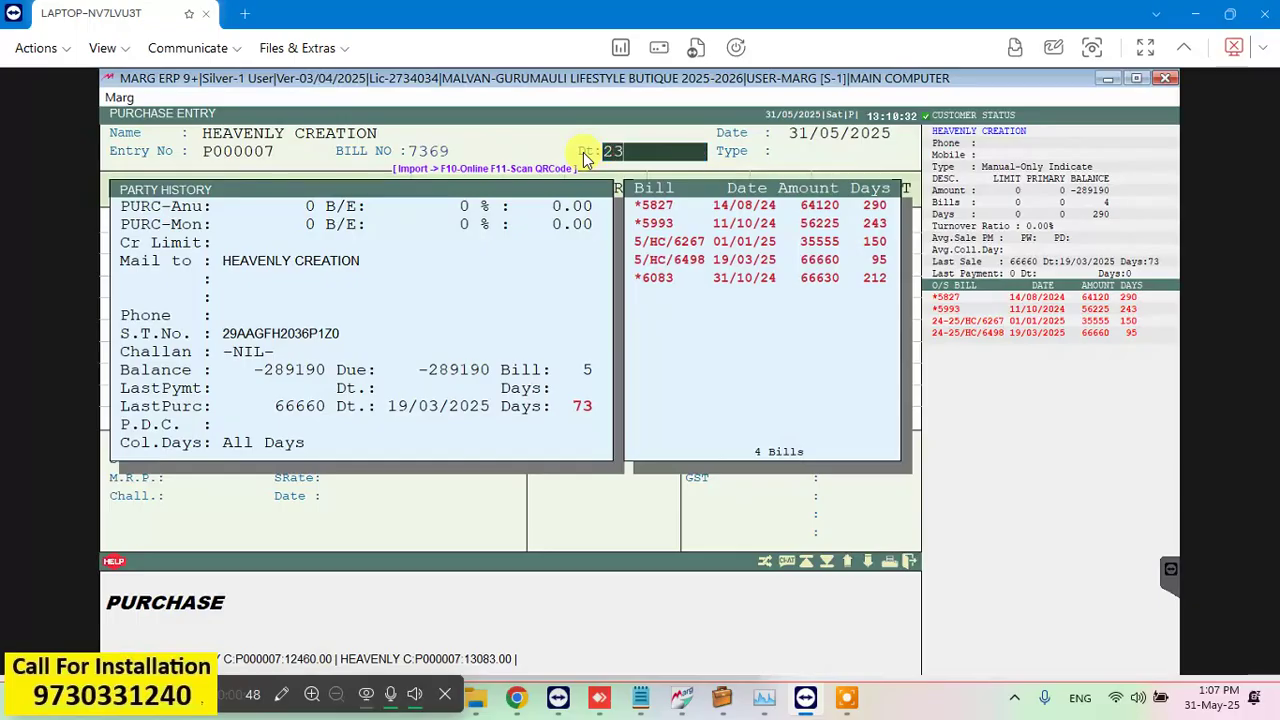
type("/05")
key("Return")
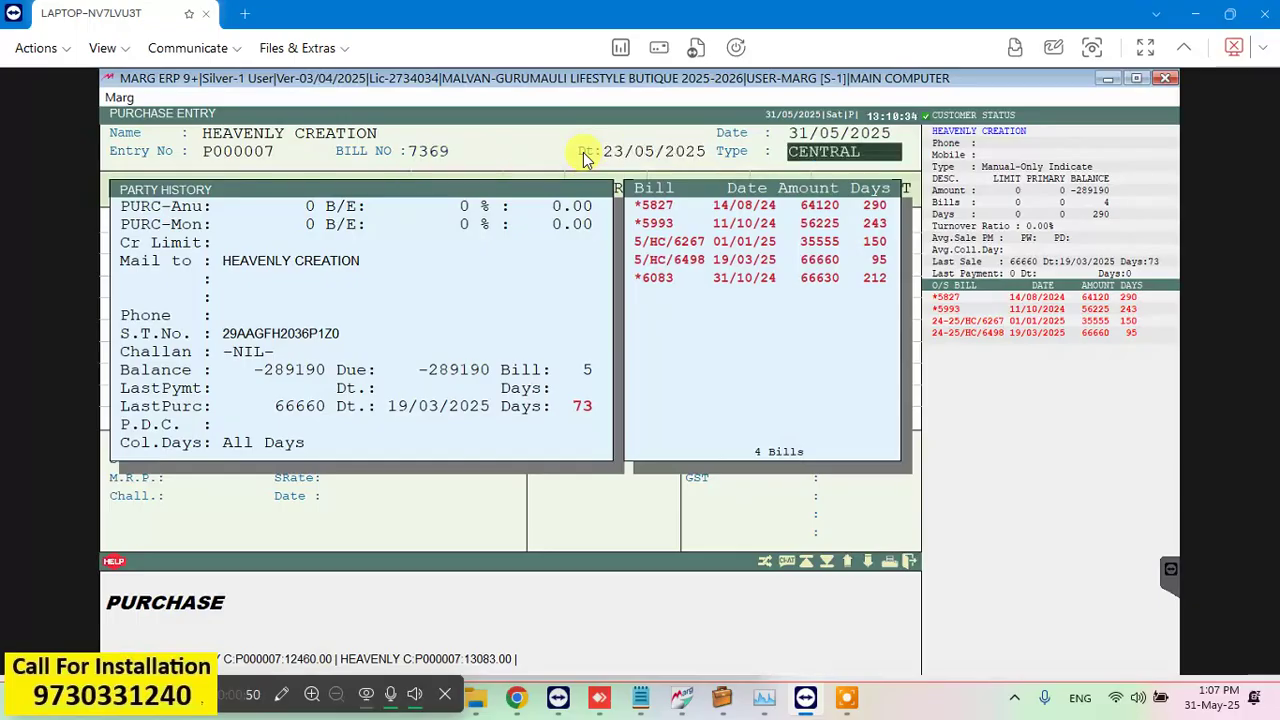
key("Return")
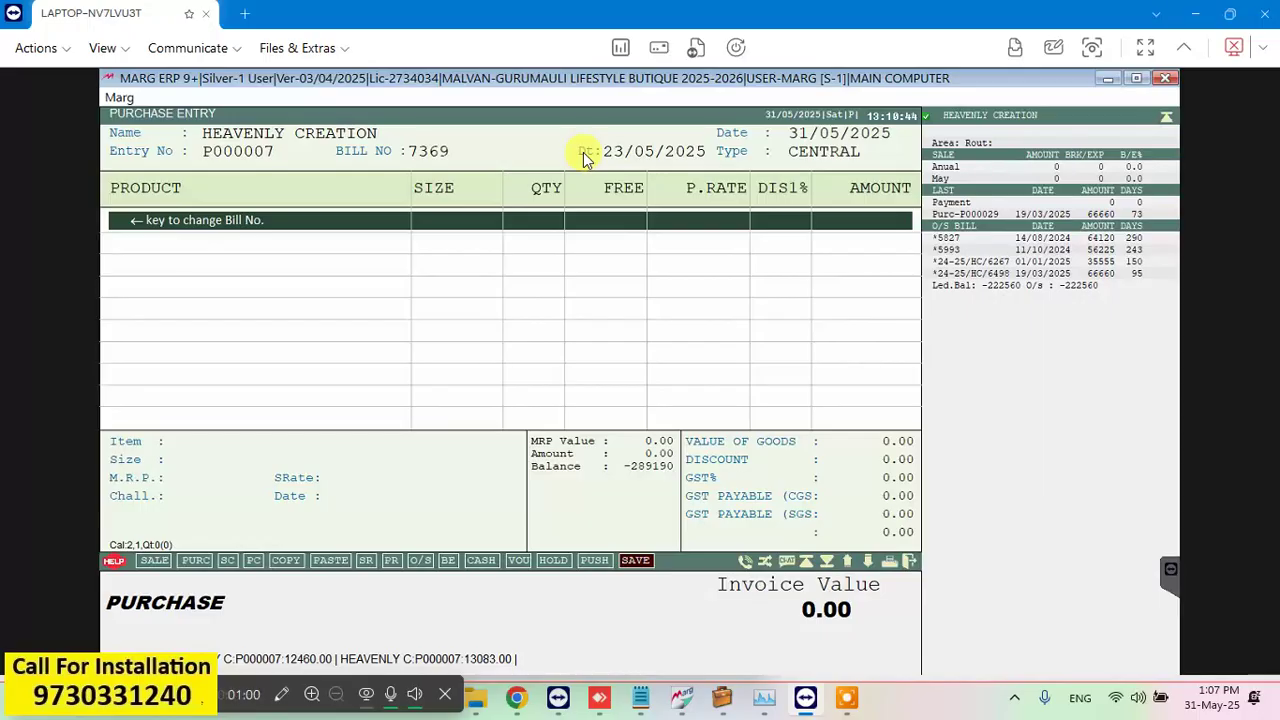
Open the product ELMD FEEDING for modification from the item list and bring up its HSN/SAC selection
key("Return")
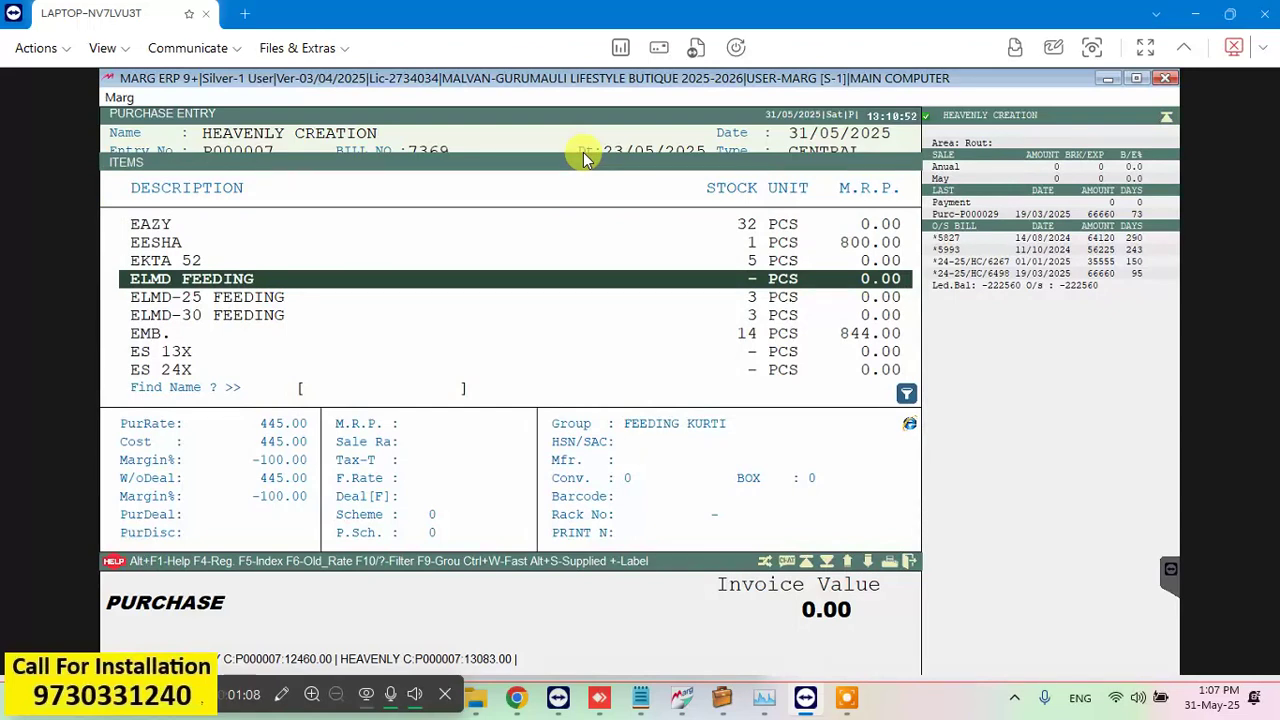
key("F3")
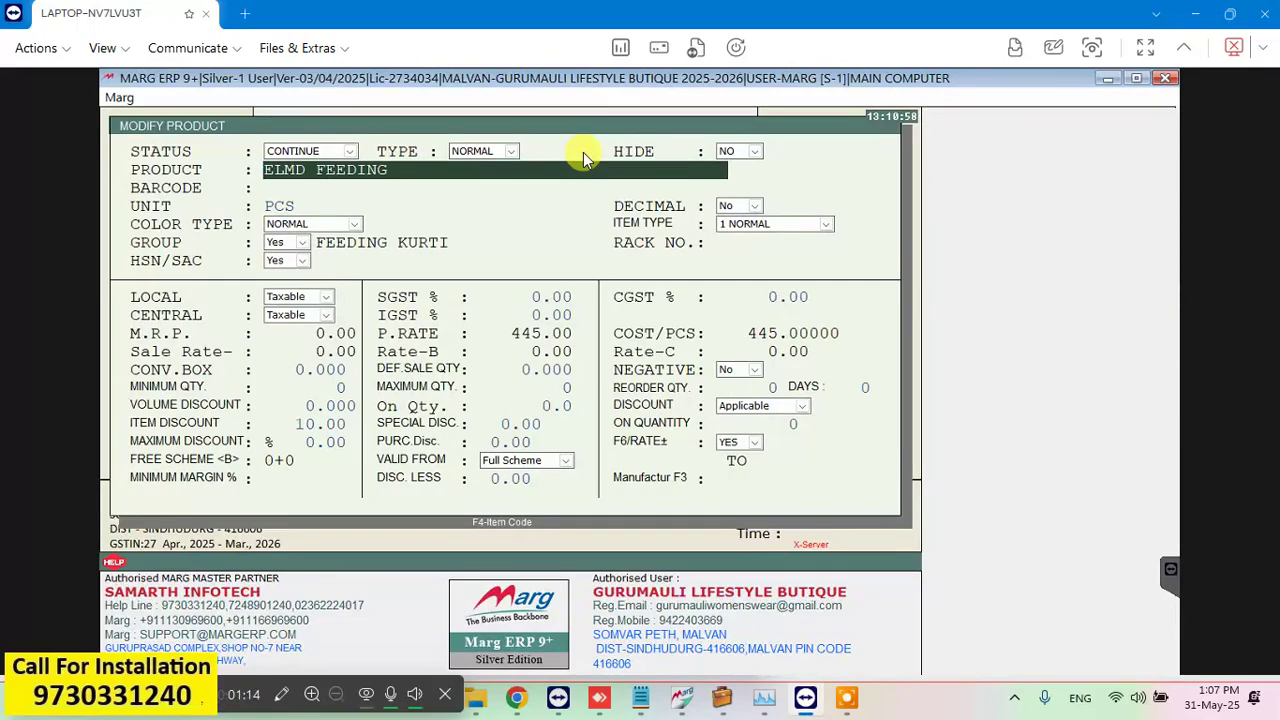
key("Return")
key("Return")
key("Return")
key("Return")
key("Return")
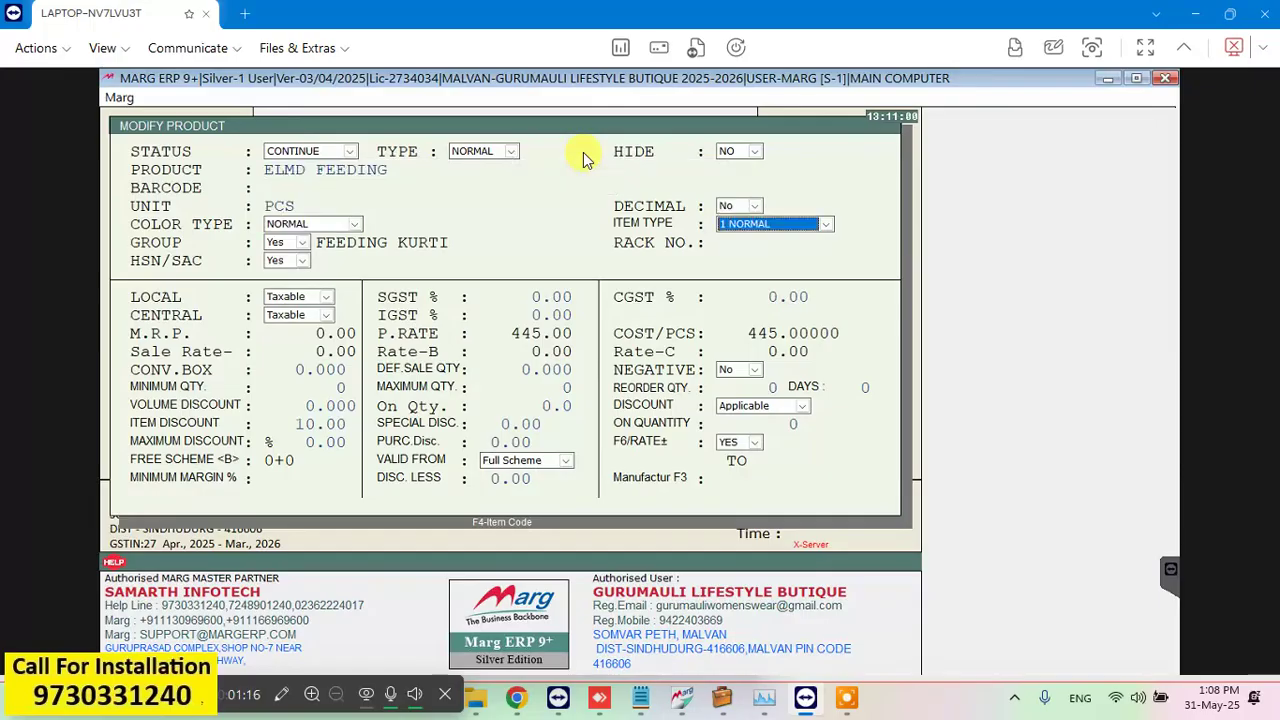
key("Return")
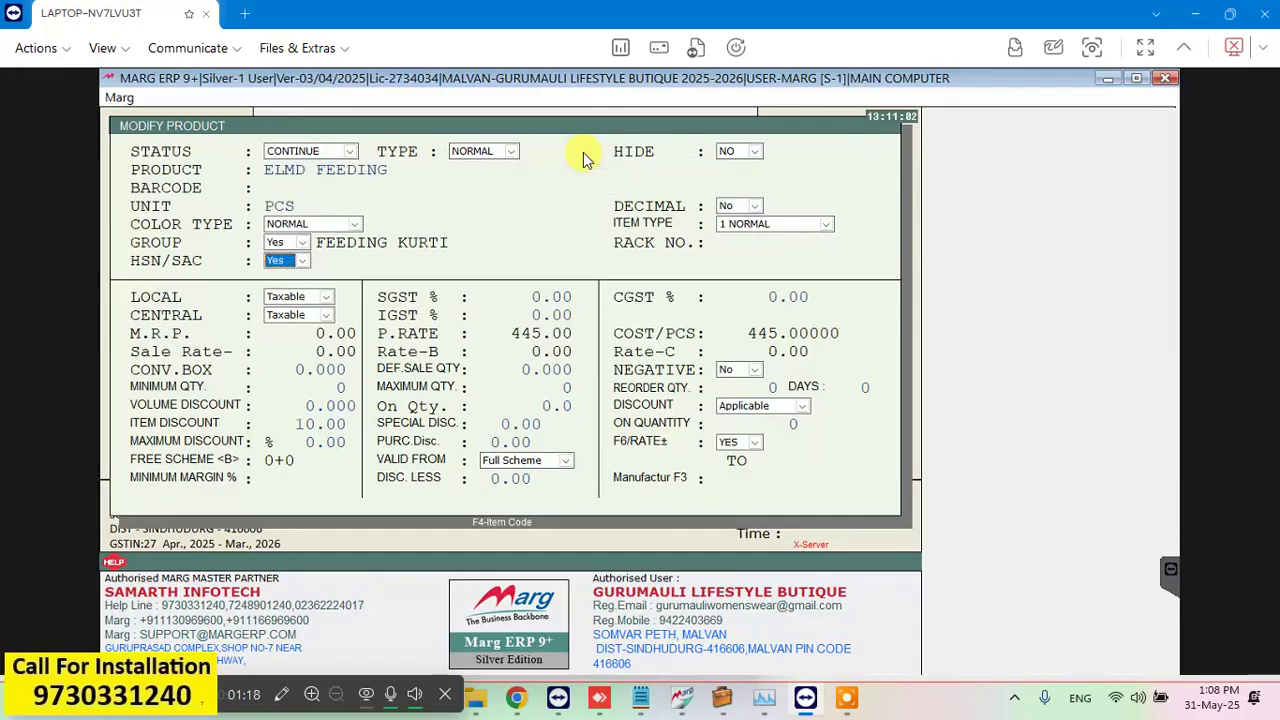
key("Return")
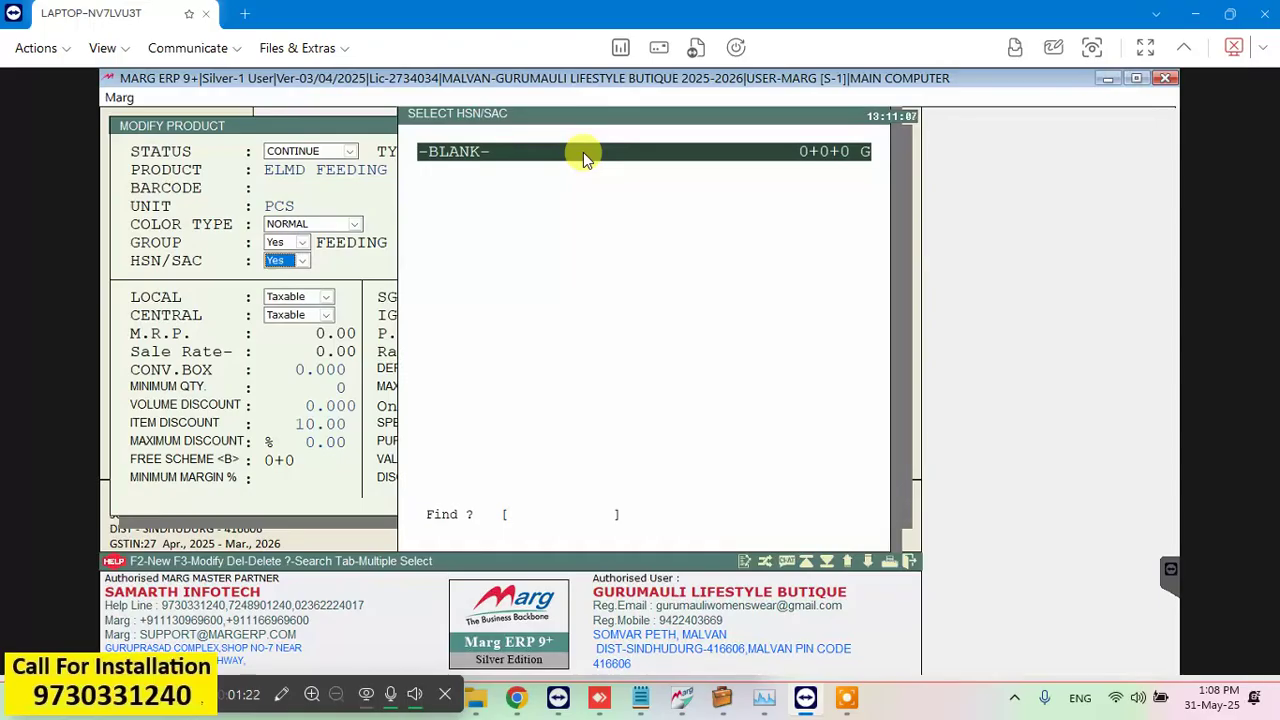
Create HSN/SAC code 621142 of type Goods with SGST 2.5%, CGST 2.5% and IGST 5%
key("F2")
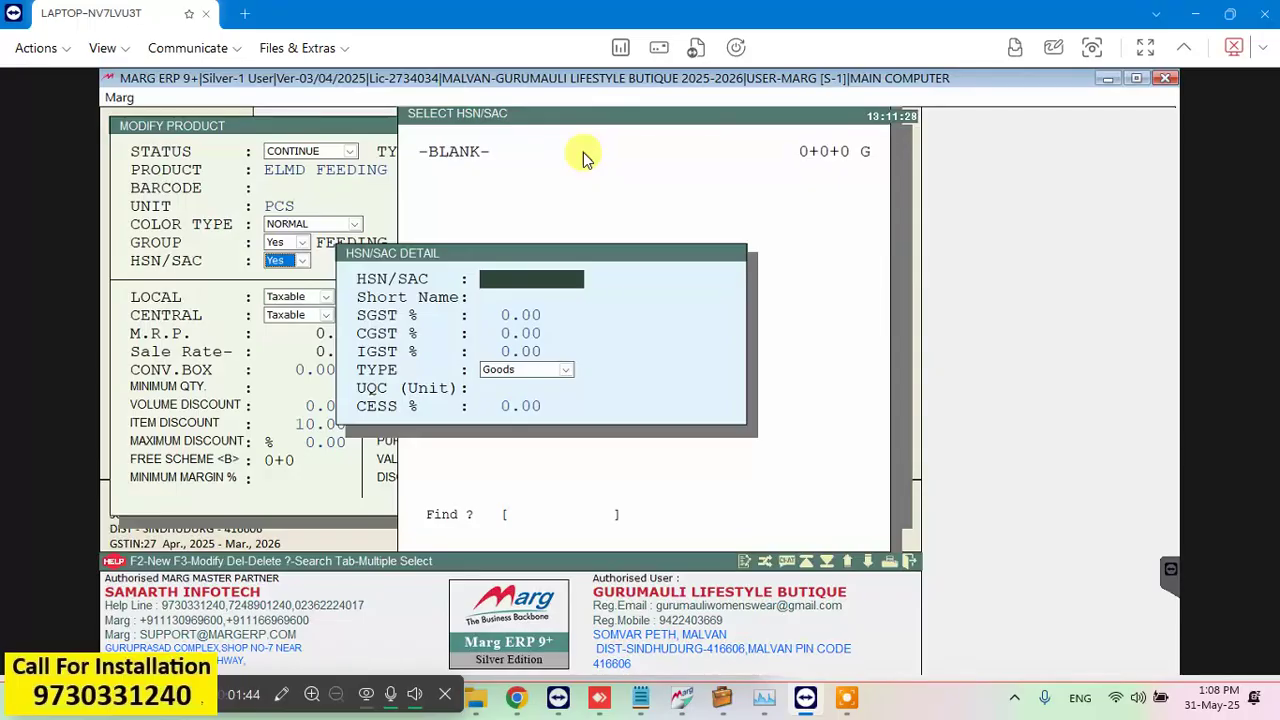
type("621142")
key("Return")
key("Return")
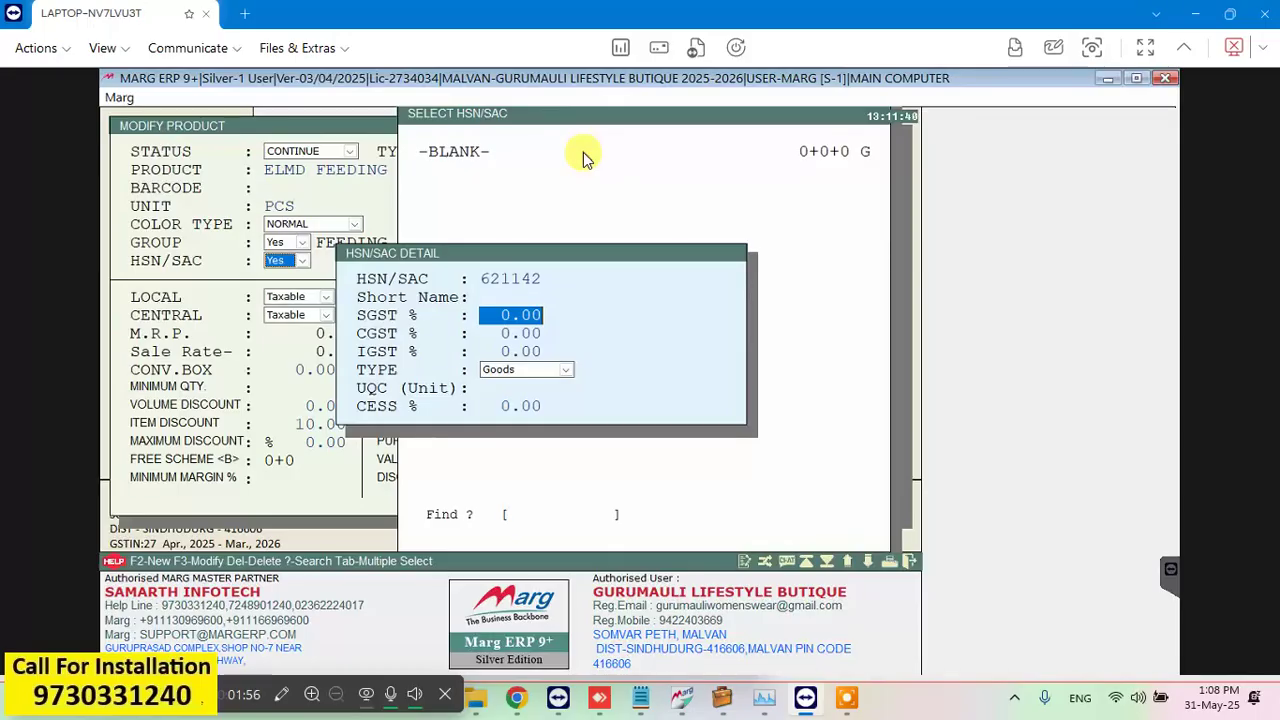
type("2.5")
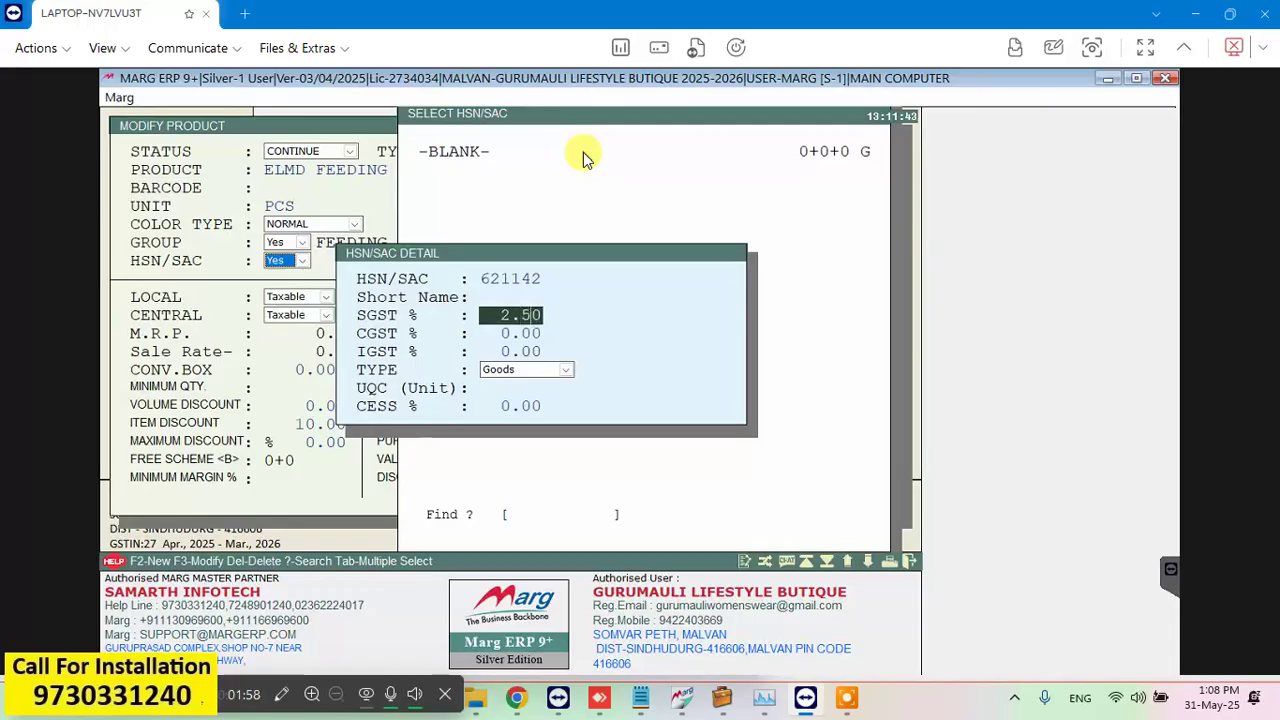
key("Return")
key("Return")
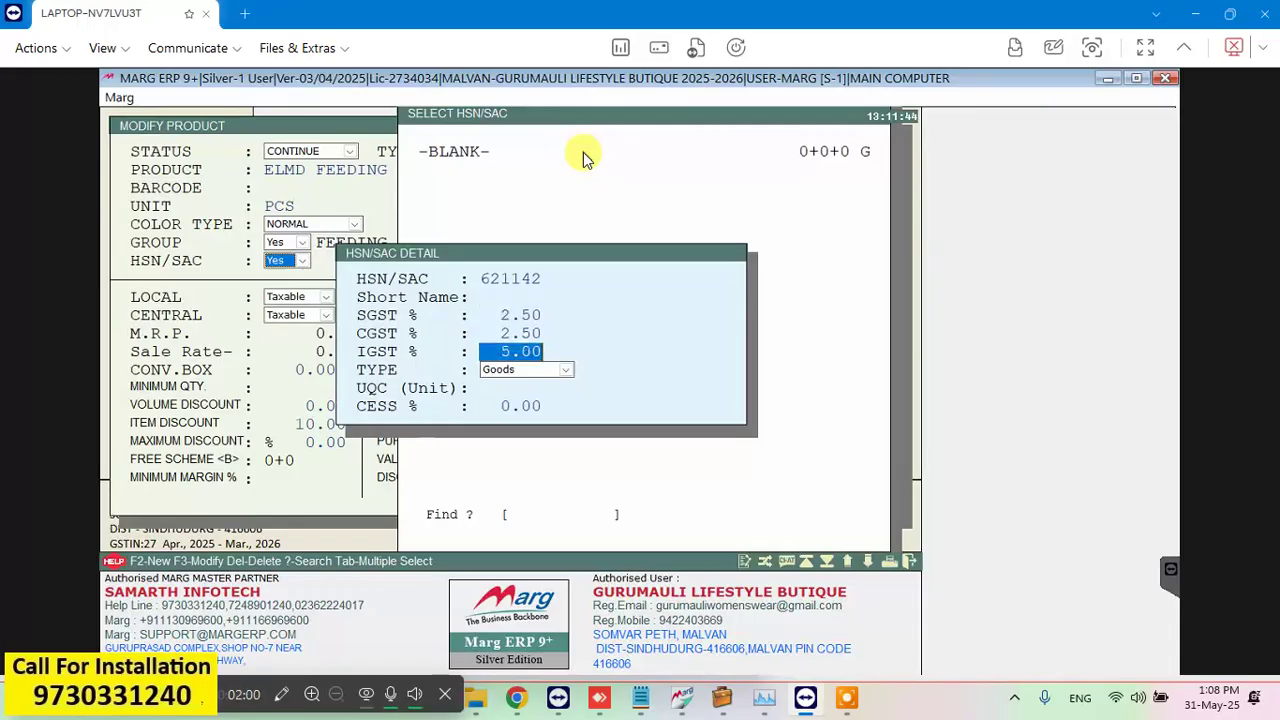
key("Return")
key("Return")
key("Return")
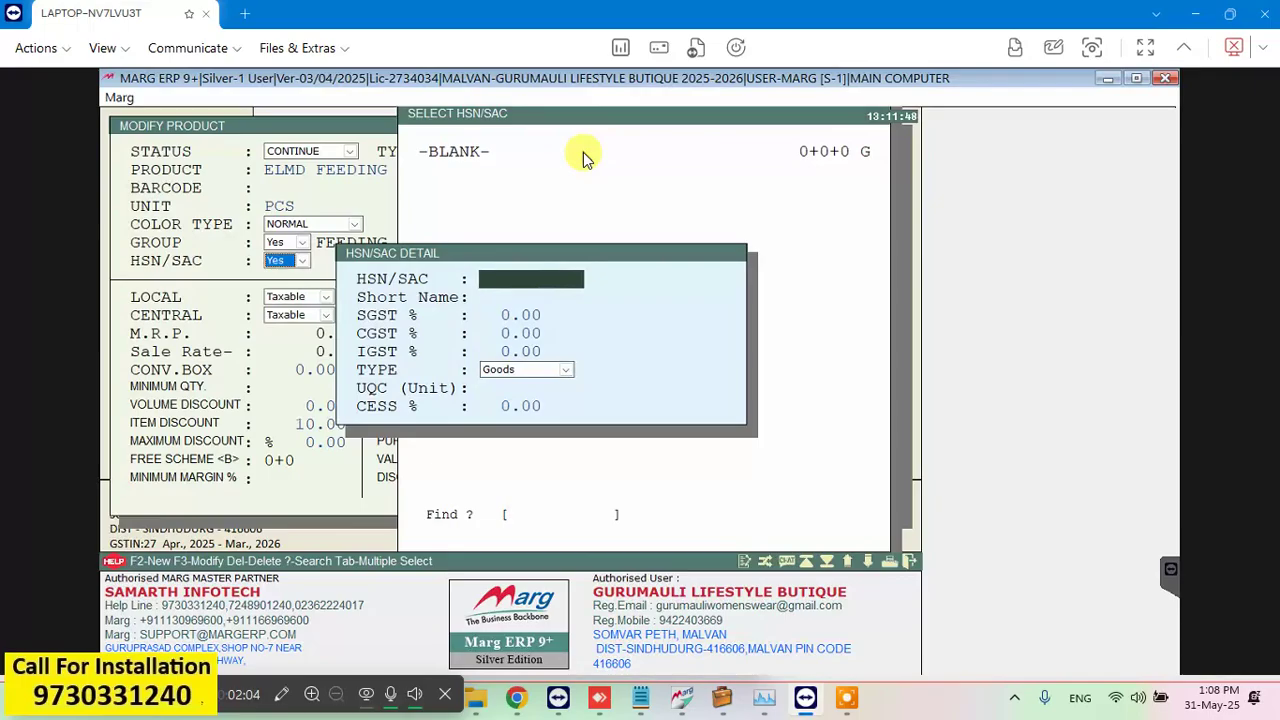
key("Escape")
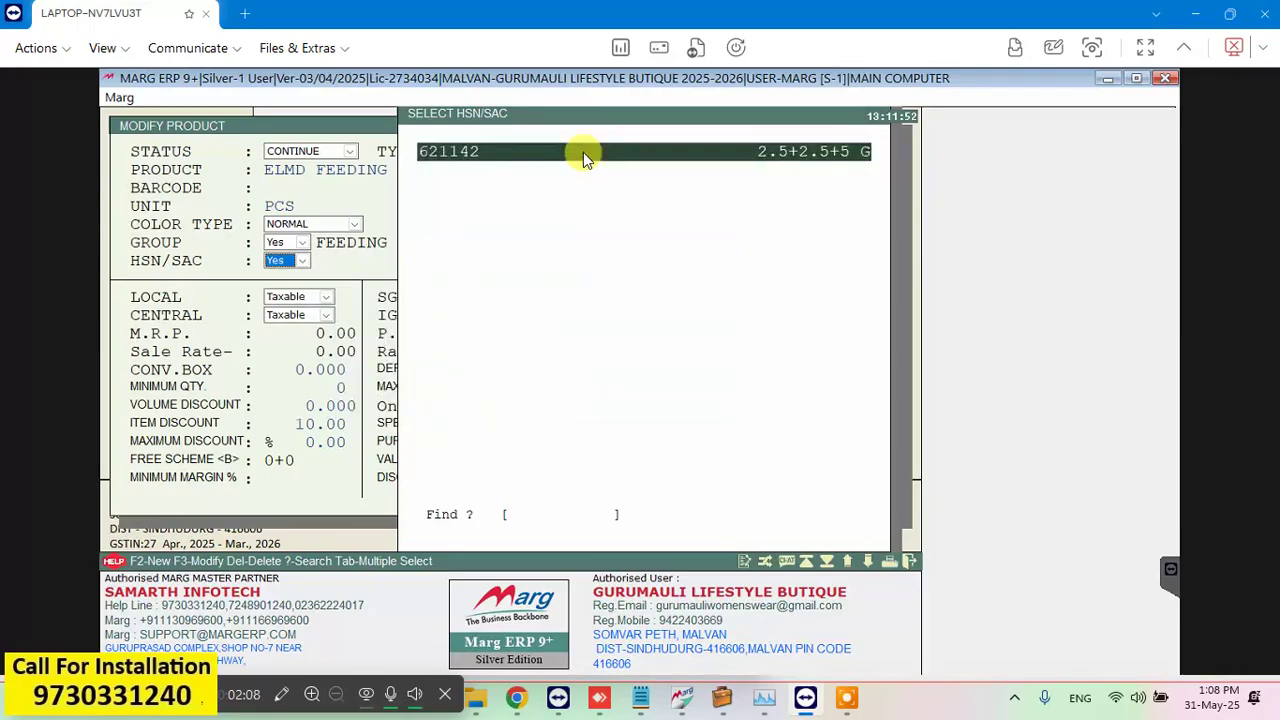
Assign HSN/SAC 621142 to ELMD FEEDING, update its tax rates to SGST 2.50, CGST 2.50 and IGST 5.00, and save the product
key("Return")
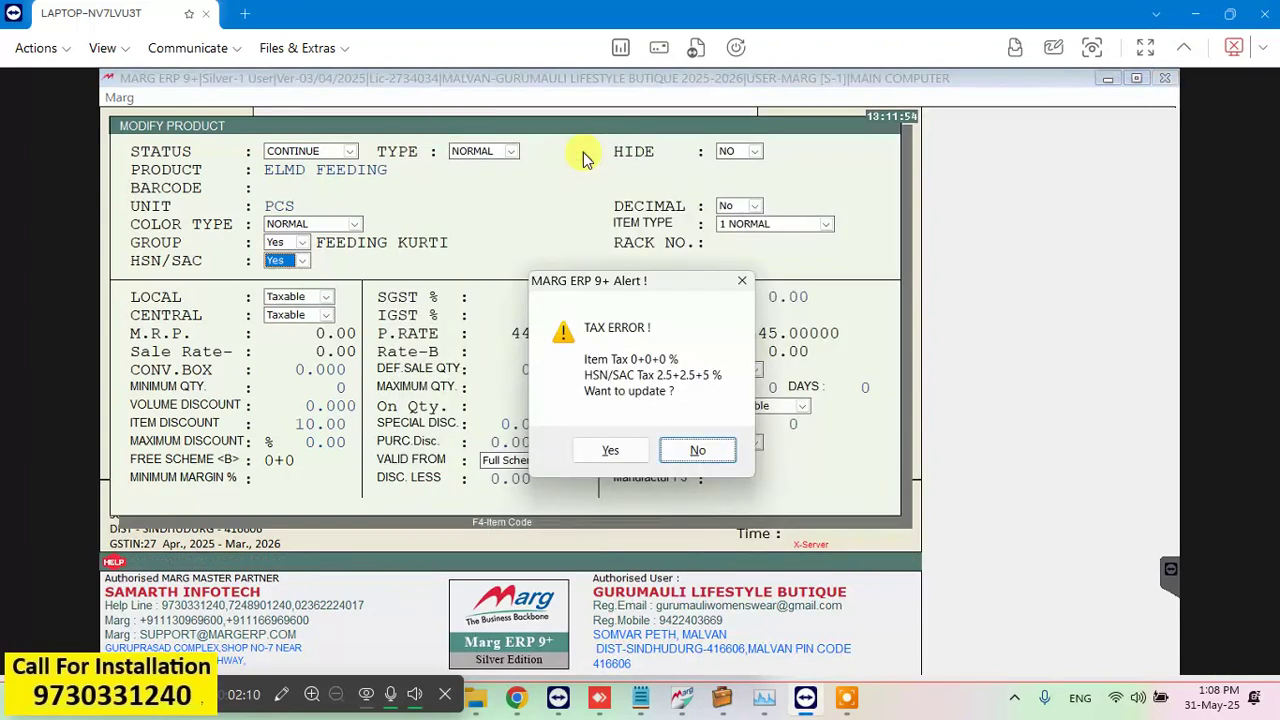
key("Left")
key("Return")
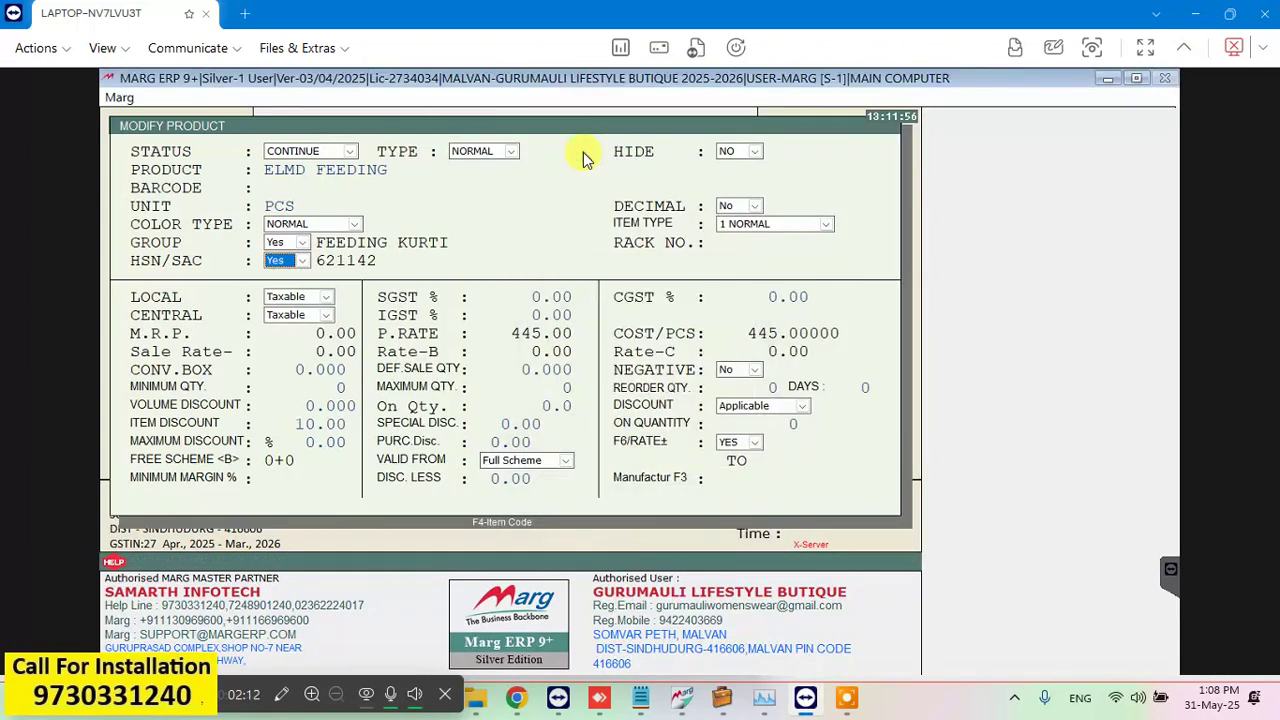
key("Return")
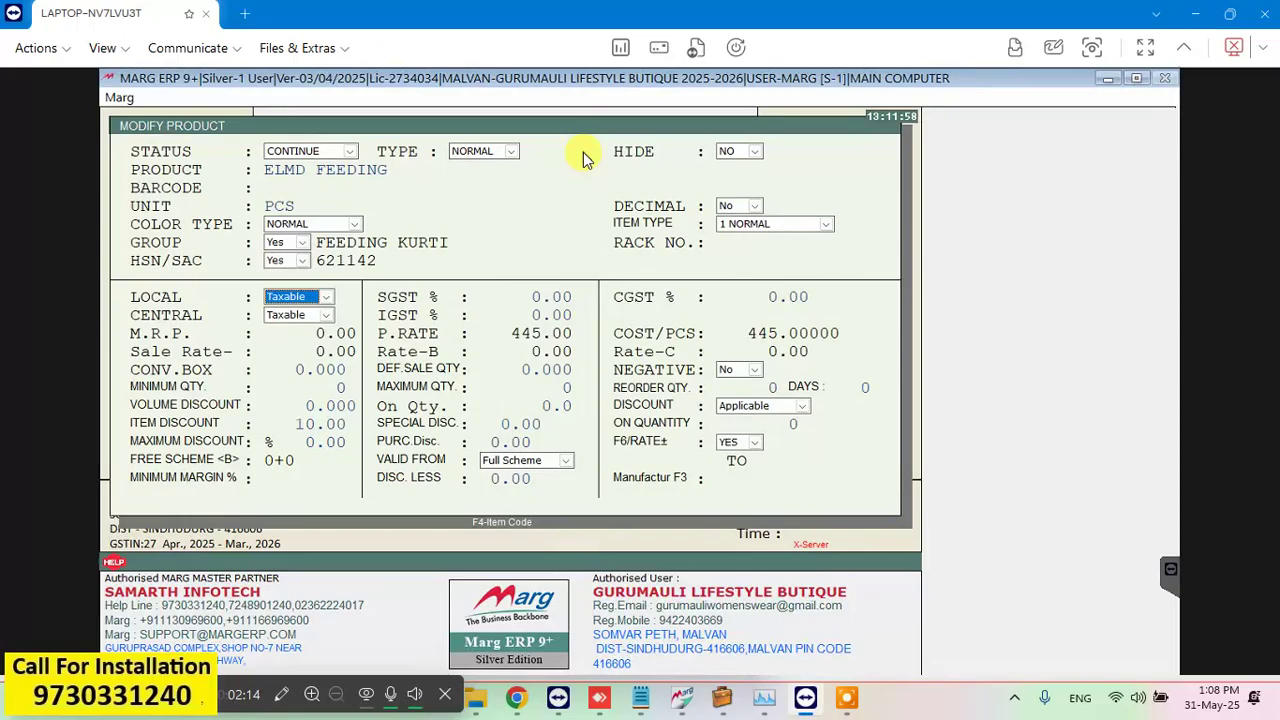
key("Return")
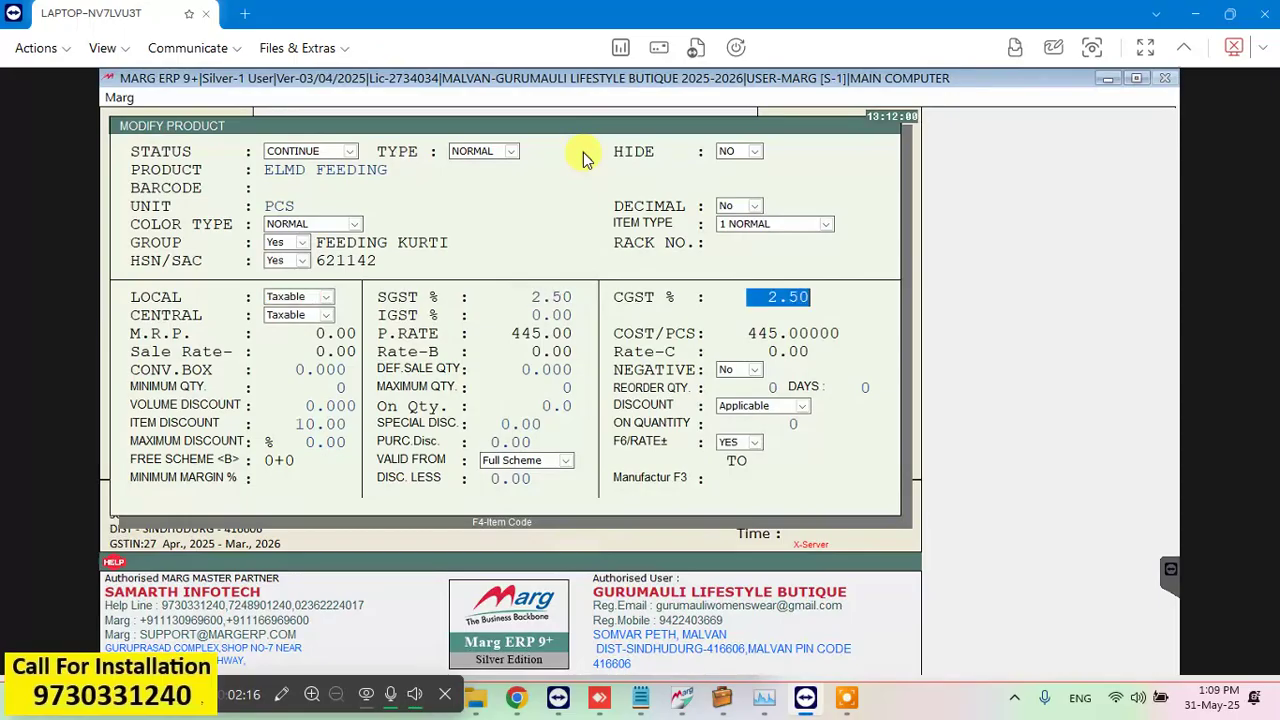
key("Return")
key("Return")
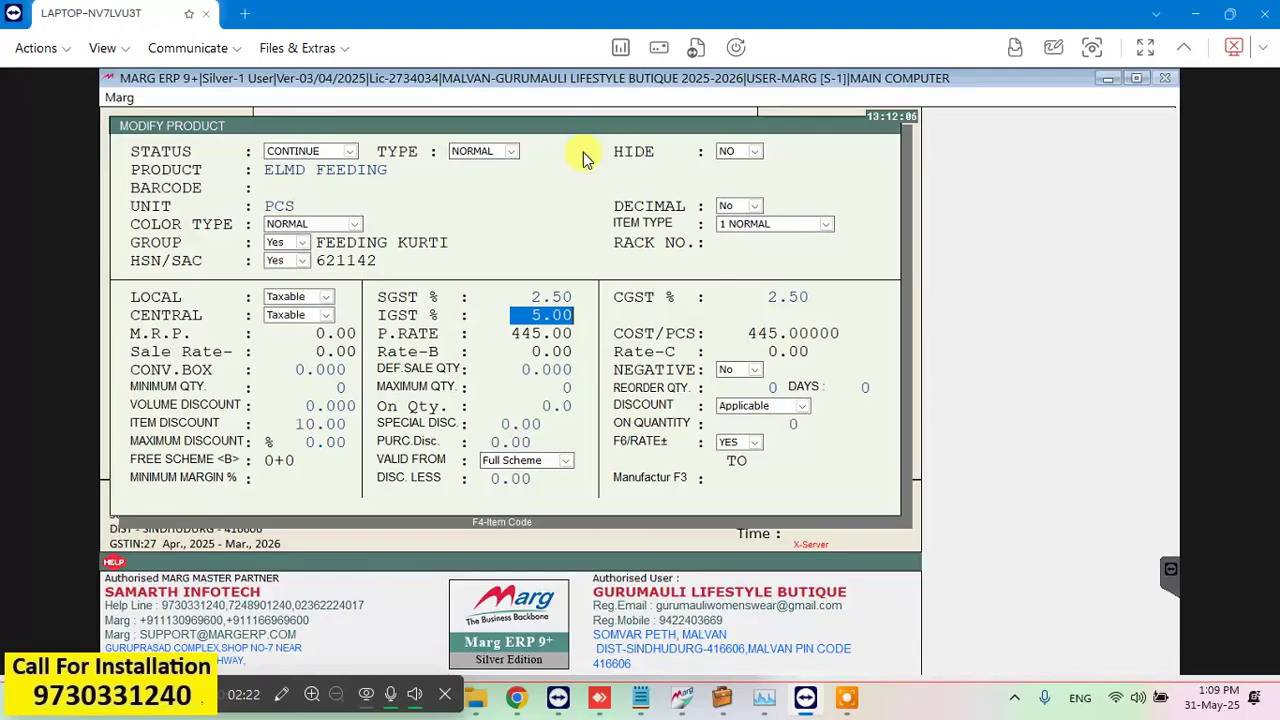
key("Escape")
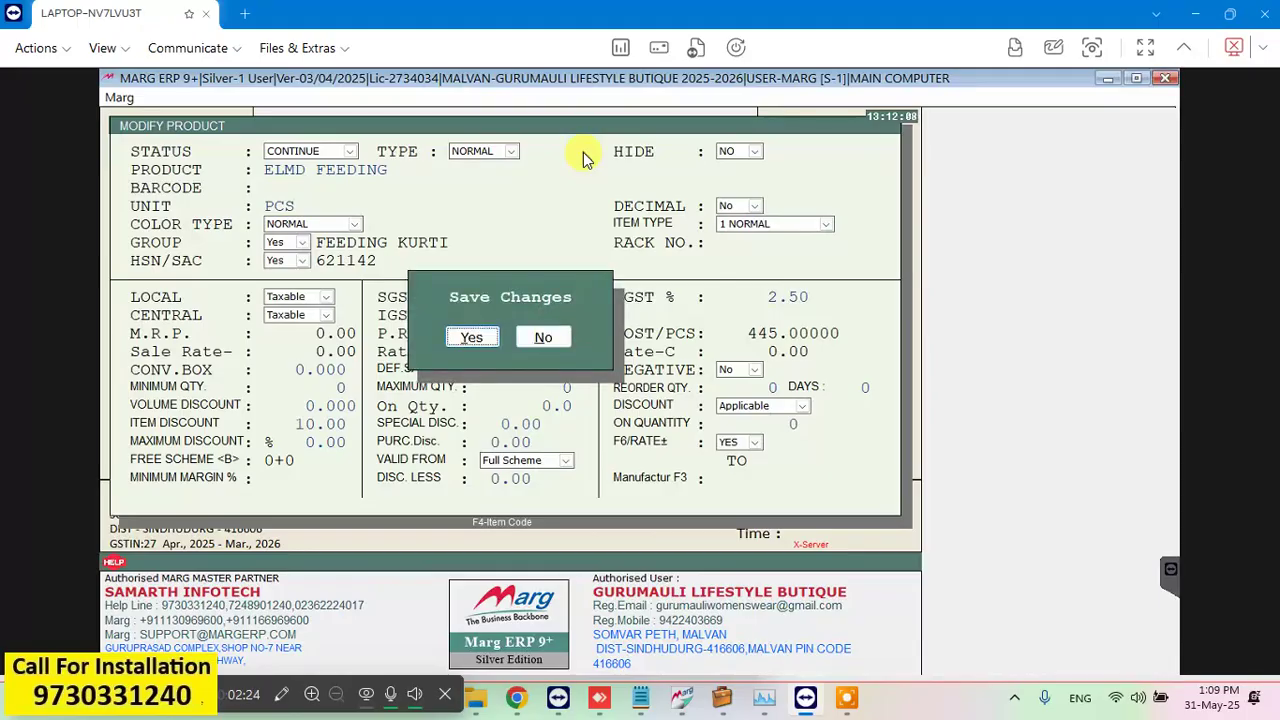
key("Return")
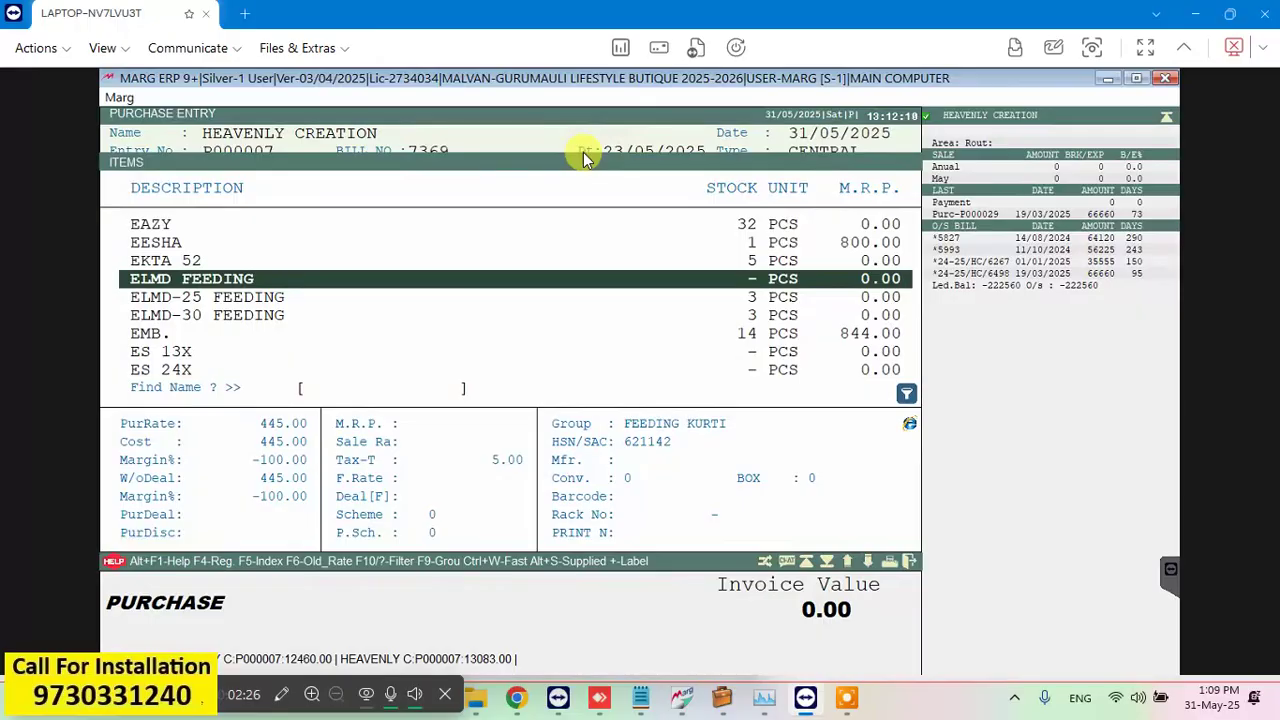
Compare the HSN/SAC and tax details of nearby items, and choose ELMD FEEDING as the purchase item
key("Down")
key("Down")
key("Down")
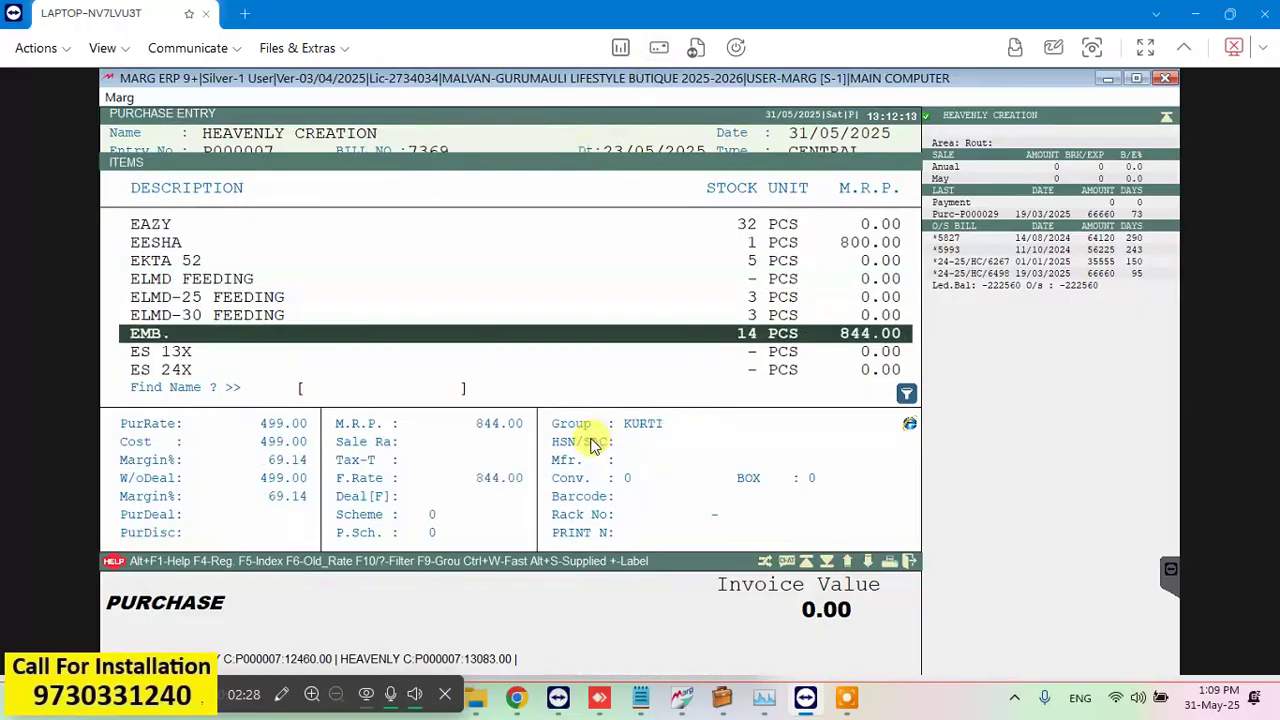
key("Up")
key("Up")
key("Up")
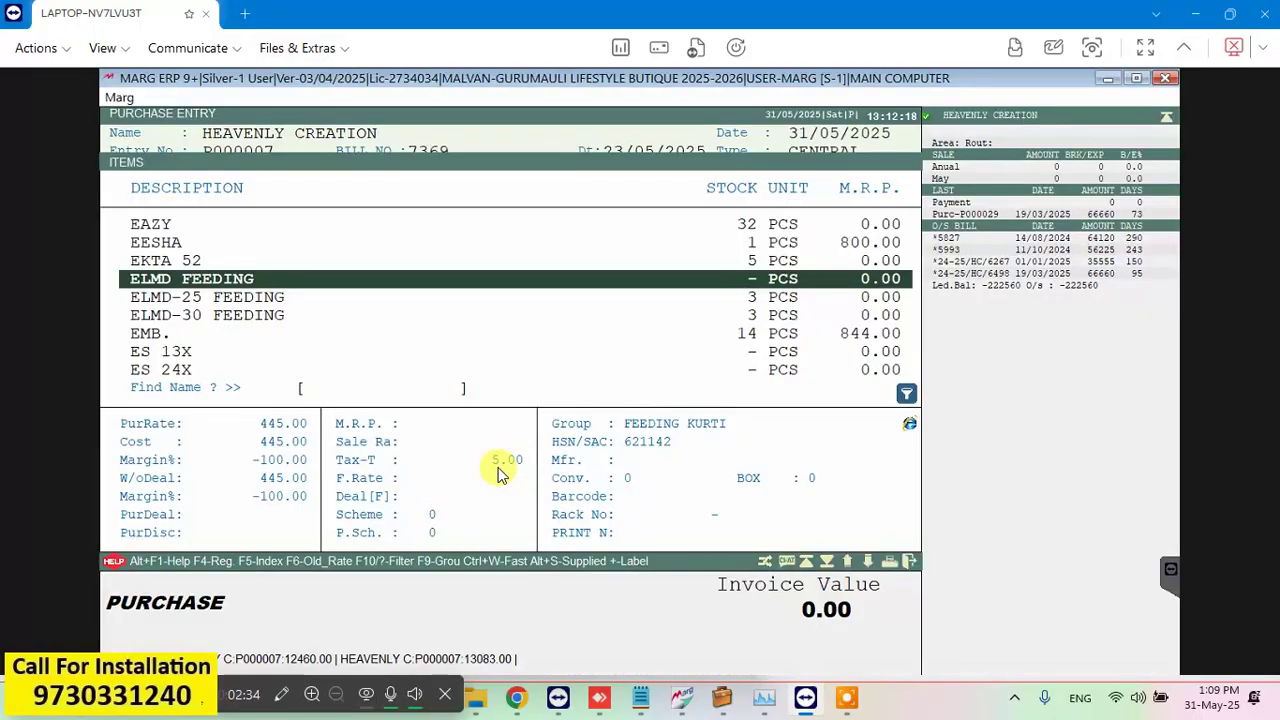
key("Return")
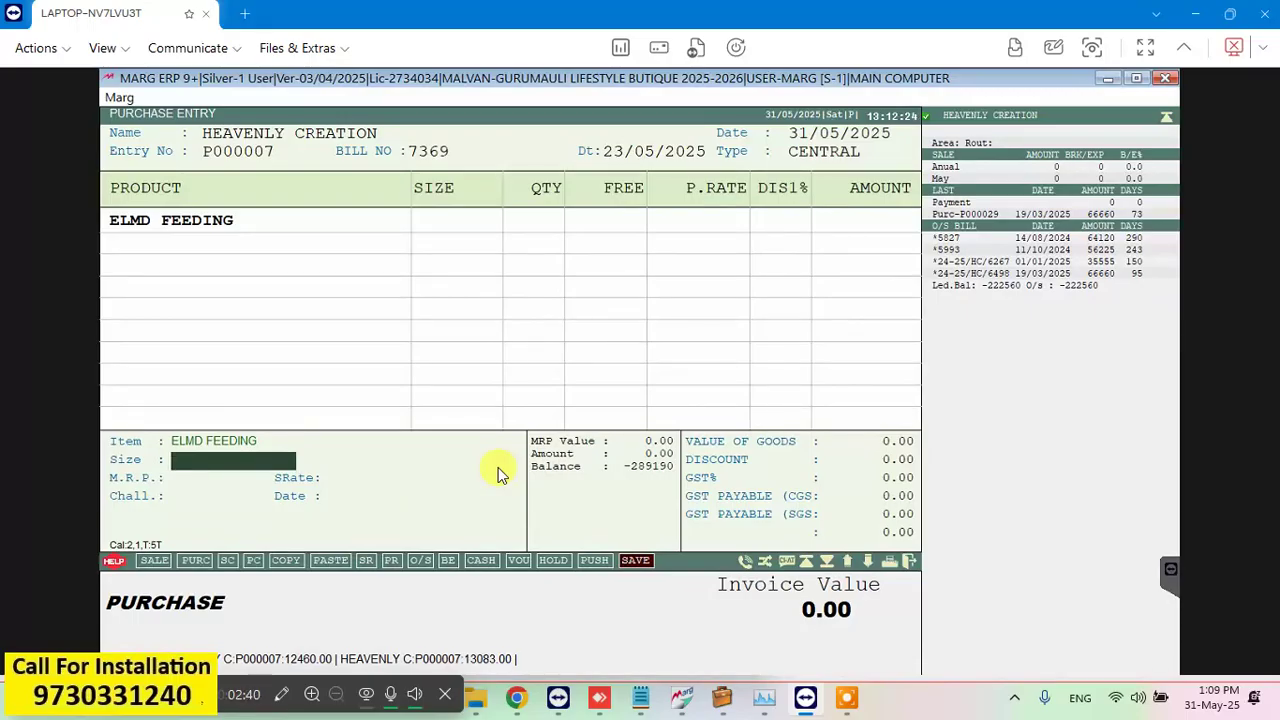
Enter the ELMD FEEDING line in size M with quantity 7 at purchase rate 445.00
type("M")
key("Return")
key("Return")
type("7")
key("Return")
key("Return")
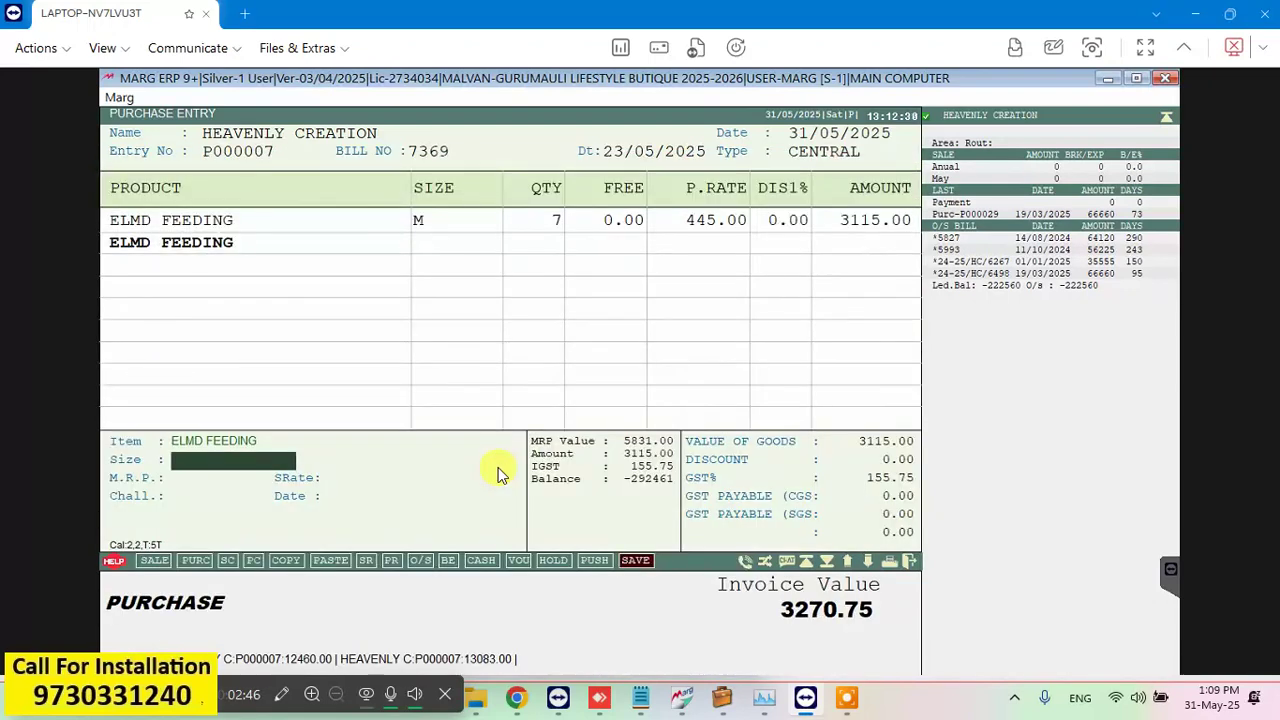
Add an ELMD FEEDING line in size L with M.R.P. 833.00, quantity 7 and purchase rate 445.00
type("L")
key("Return")
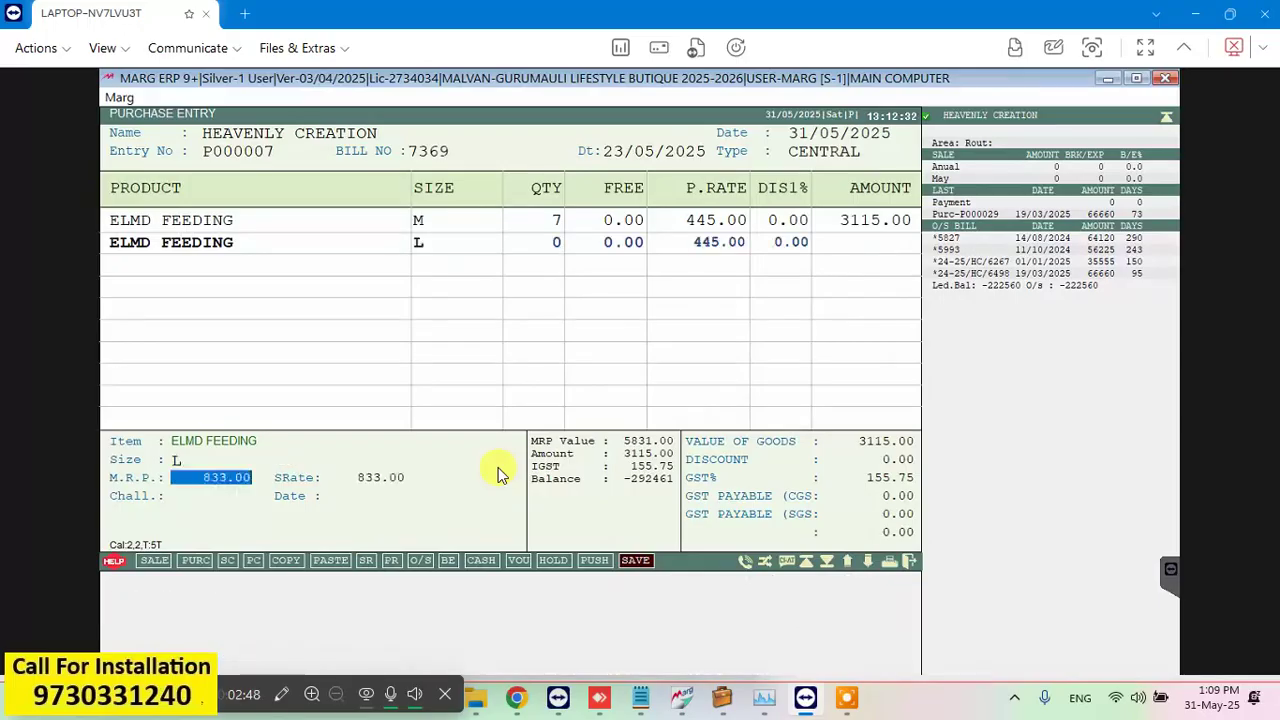
key("Return")
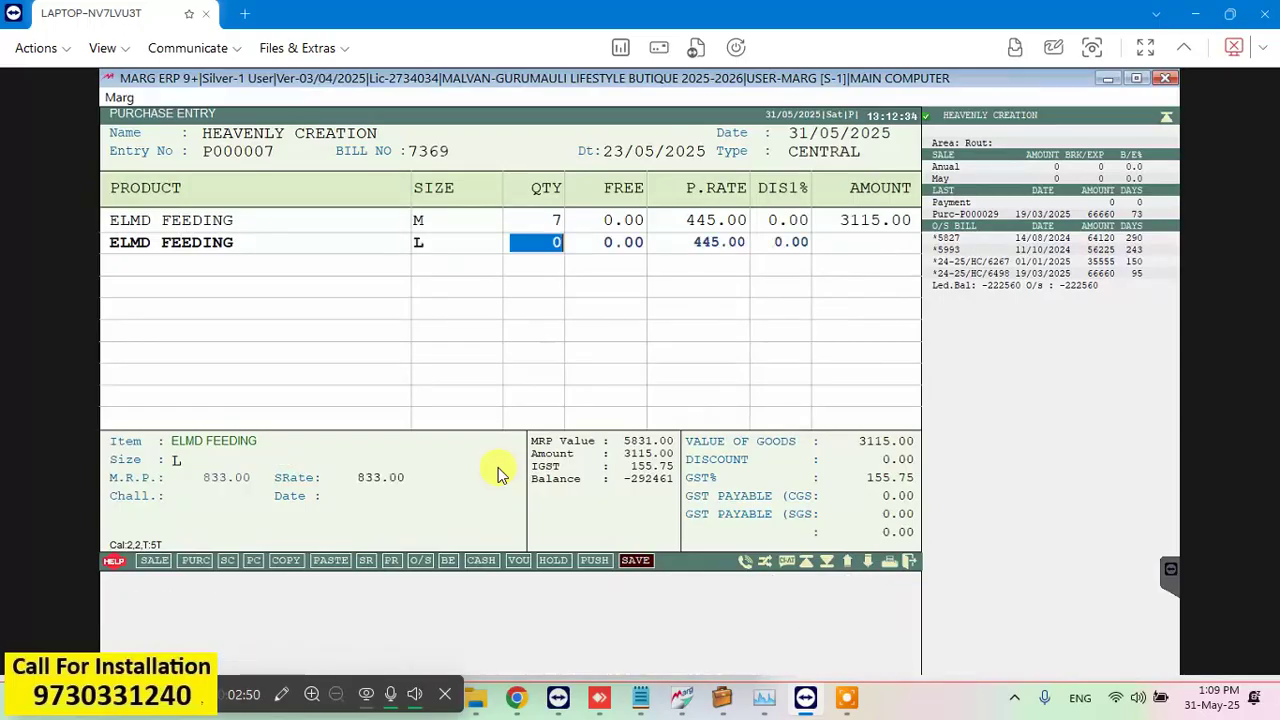
key("Return")
key("Return")
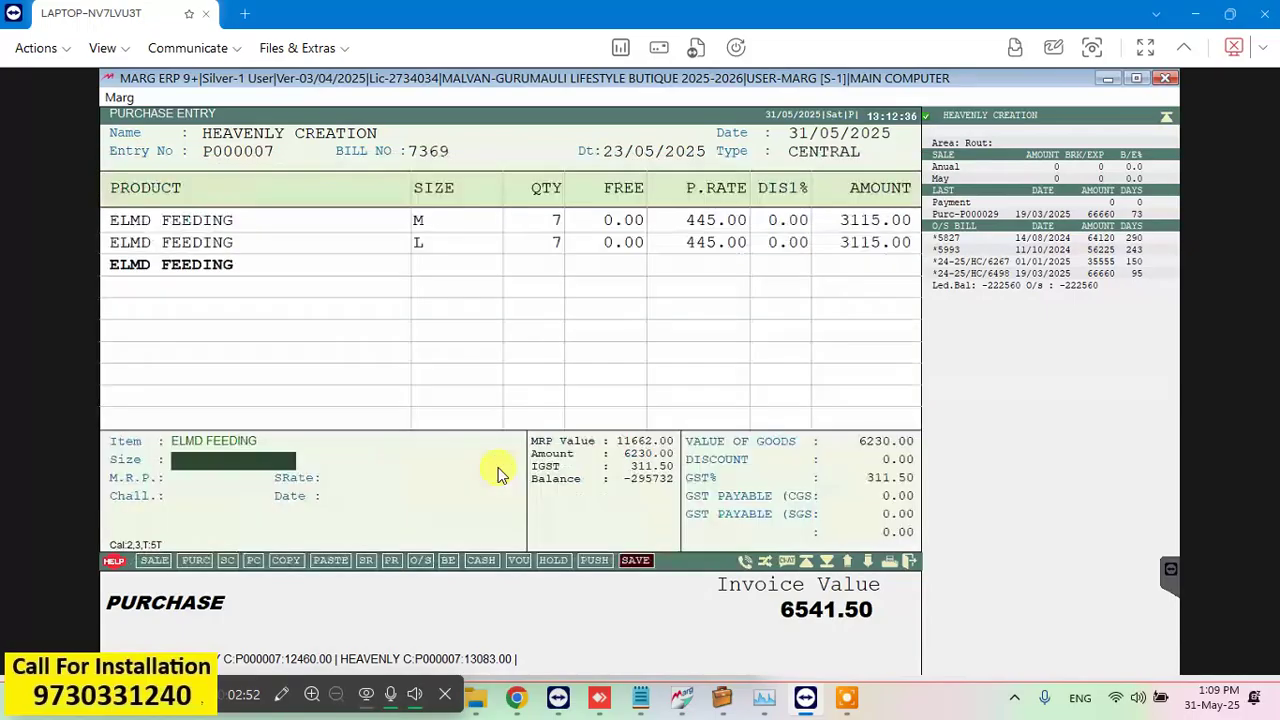
Add an ELMD FEEDING line in size XL with M.R.P. 833.00, quantity 7 and purchase rate 445.00
type("XL")
key("Return")
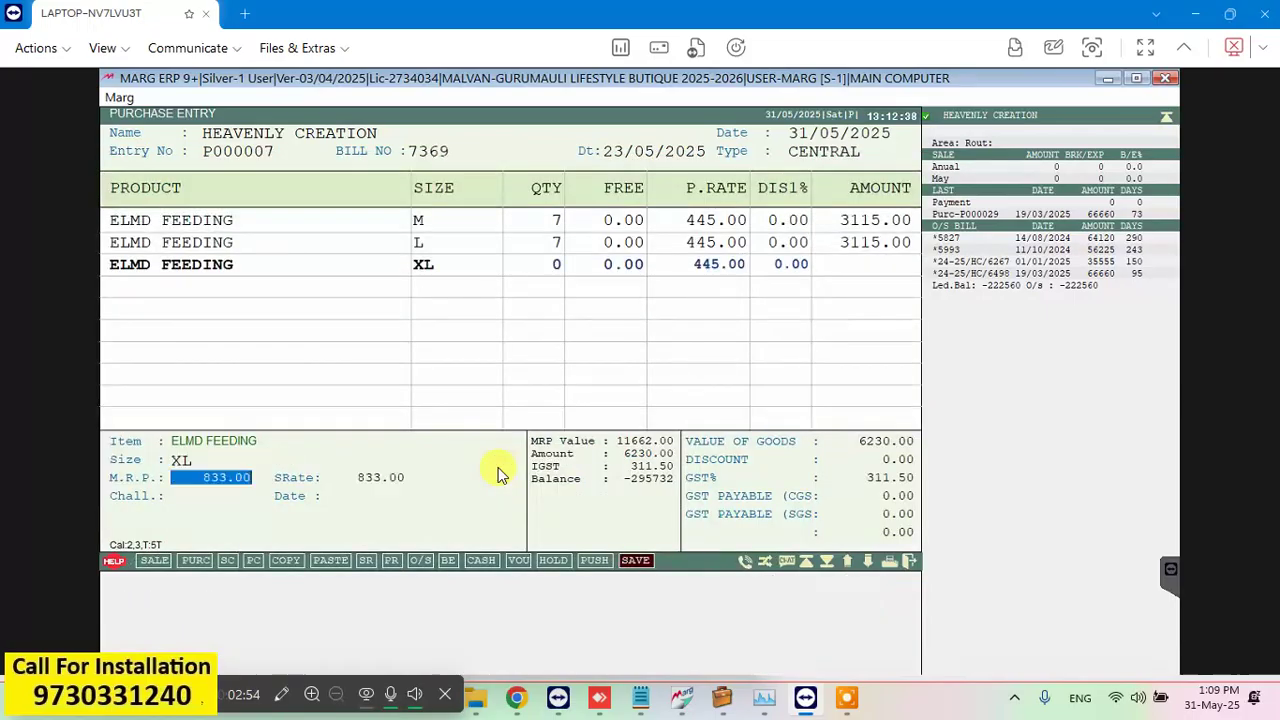
key("Return")
type("7")
key("Return")
key("Return")
key("Return")
Add an ELMD FEEDING line in size XXL with quantity 7 at rate 445.00, and finish item entry to reach the save options
type("XXL")
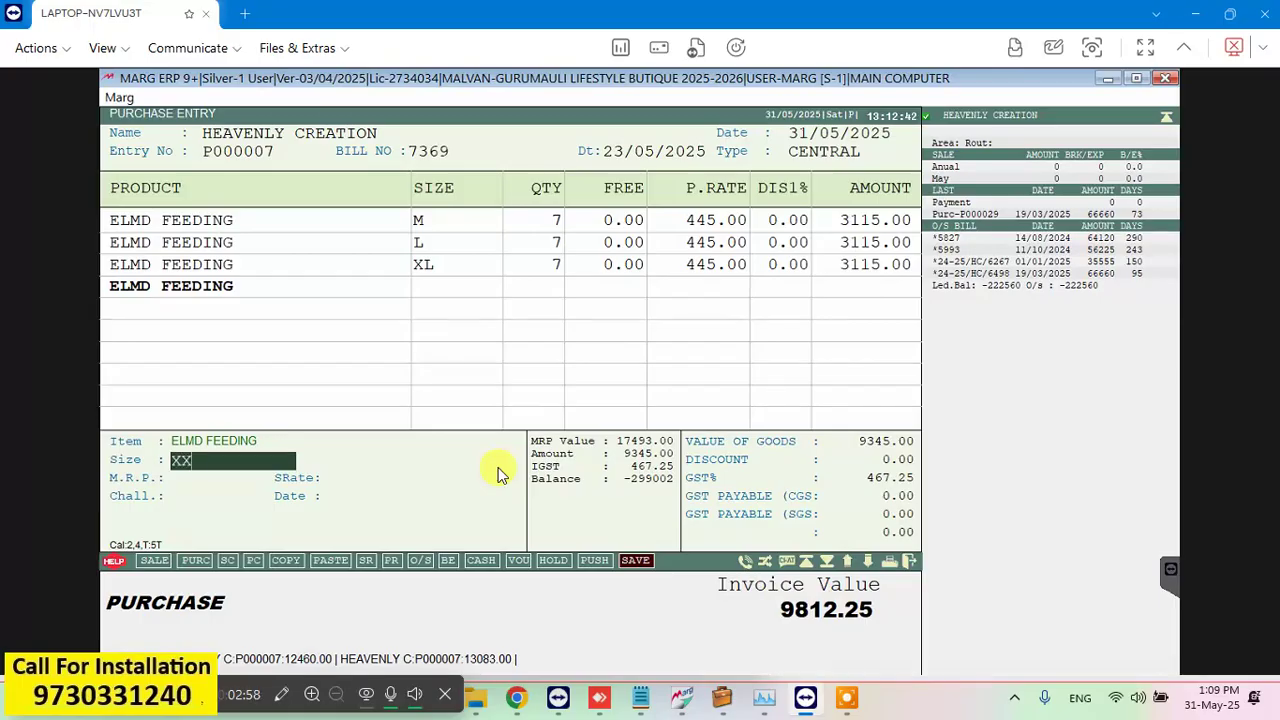
key("Return")
key("Return")
type("7")
key("Return")
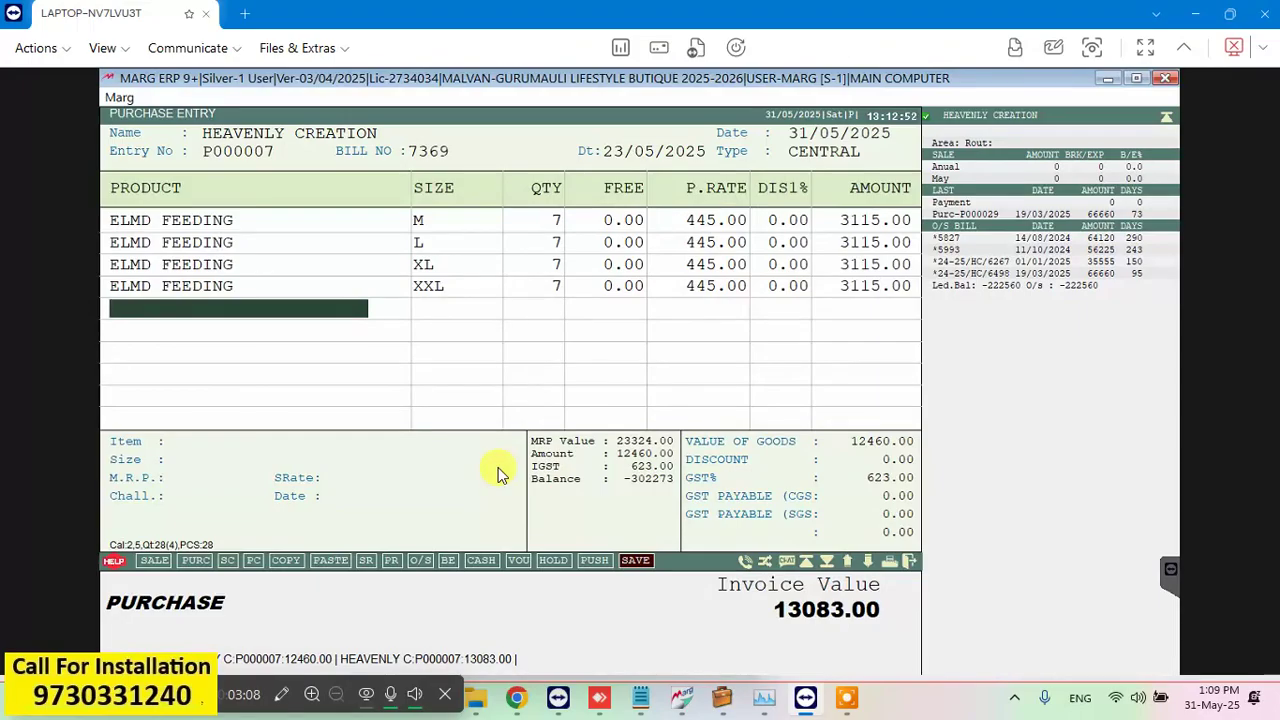
key("Escape")
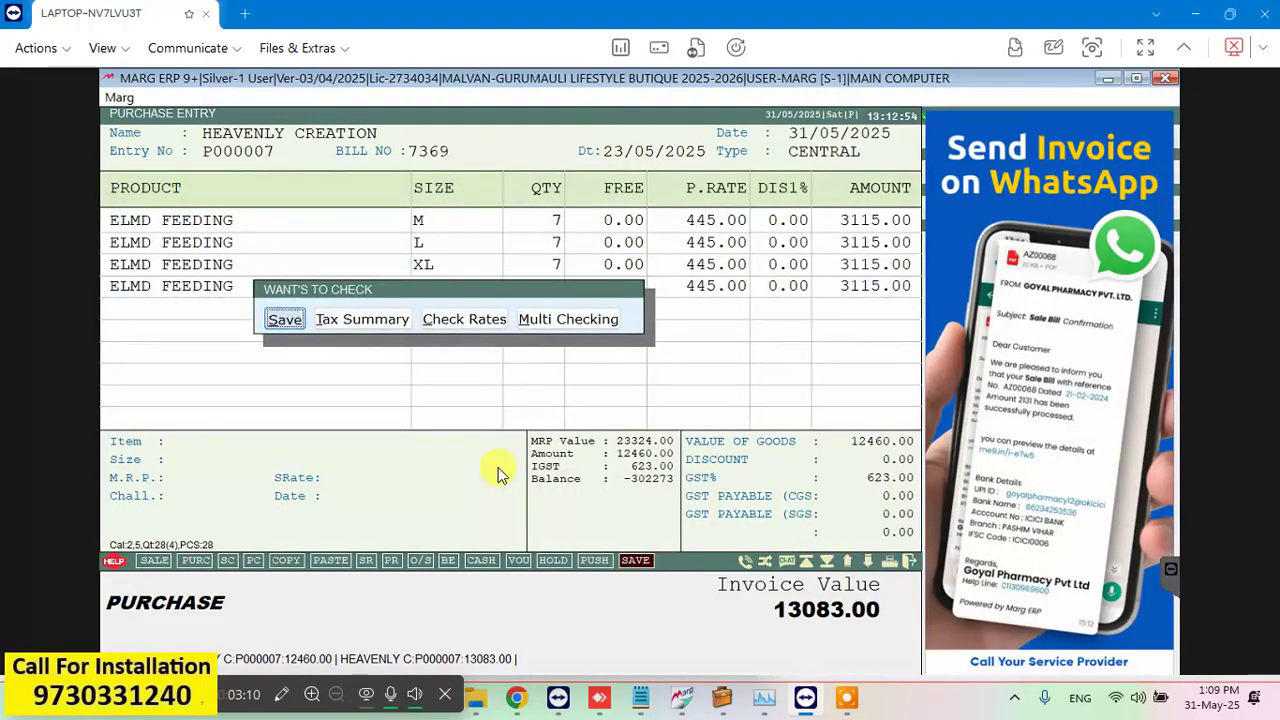